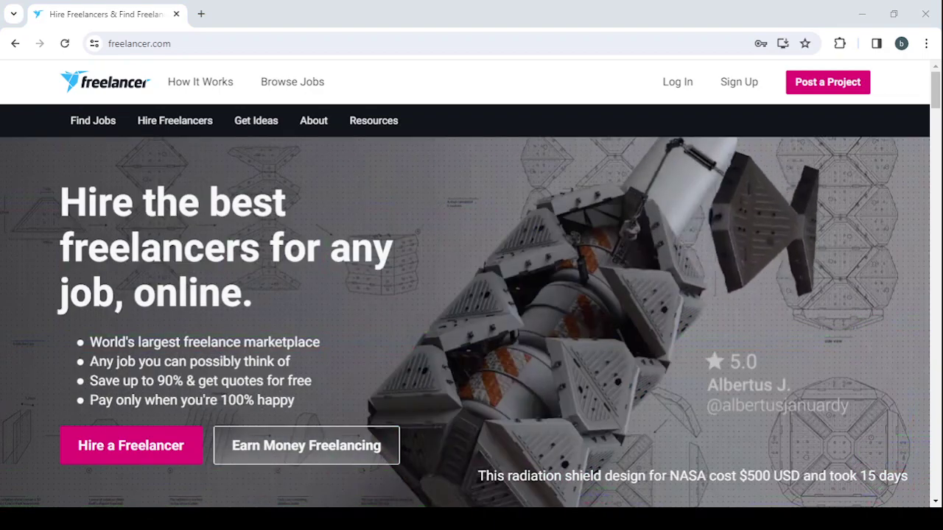
Step: Browse freelancers for hire by skill and open the Hire Other Writers page
mouse_move(184, 126)
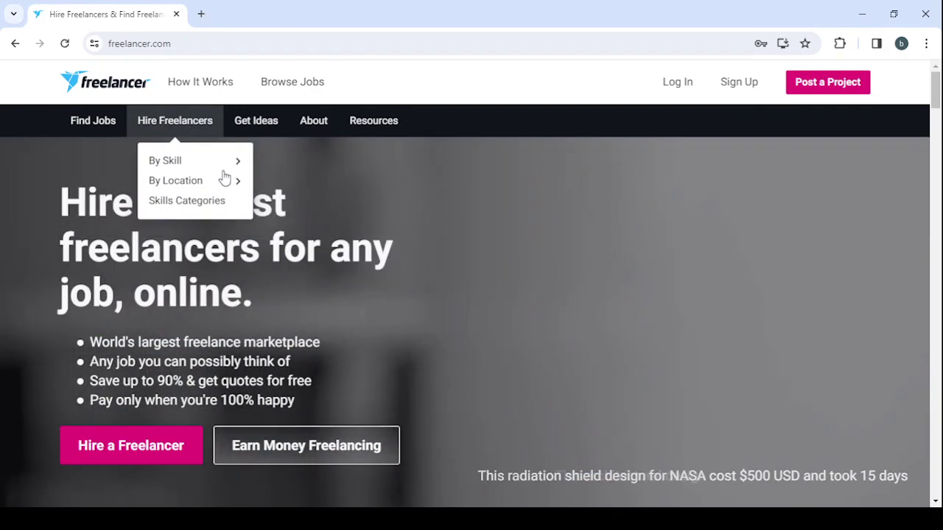
mouse_move(223, 172)
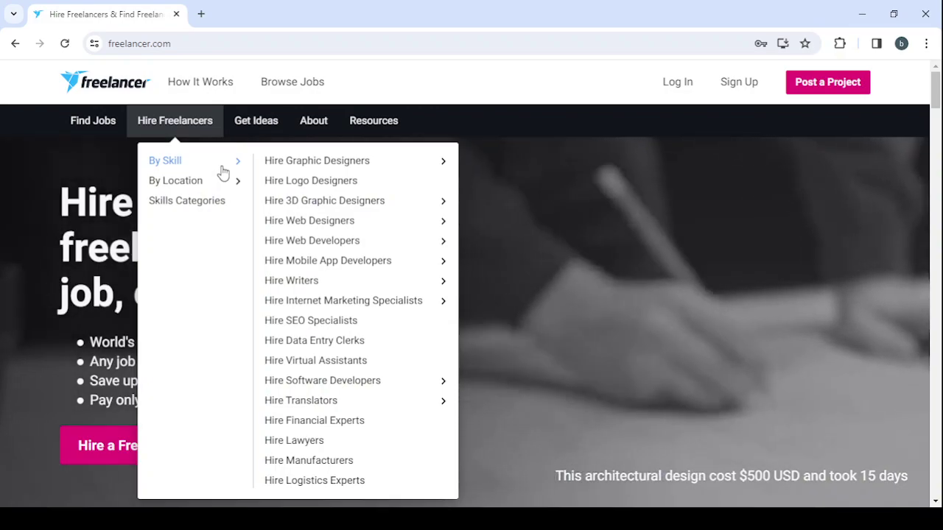
mouse_move(345, 167)
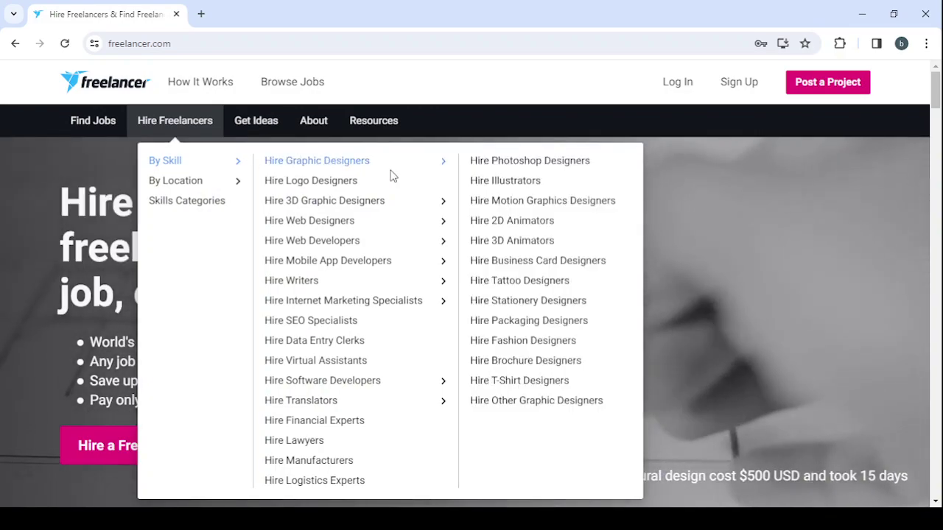
mouse_move(391, 211)
mouse_move(396, 285)
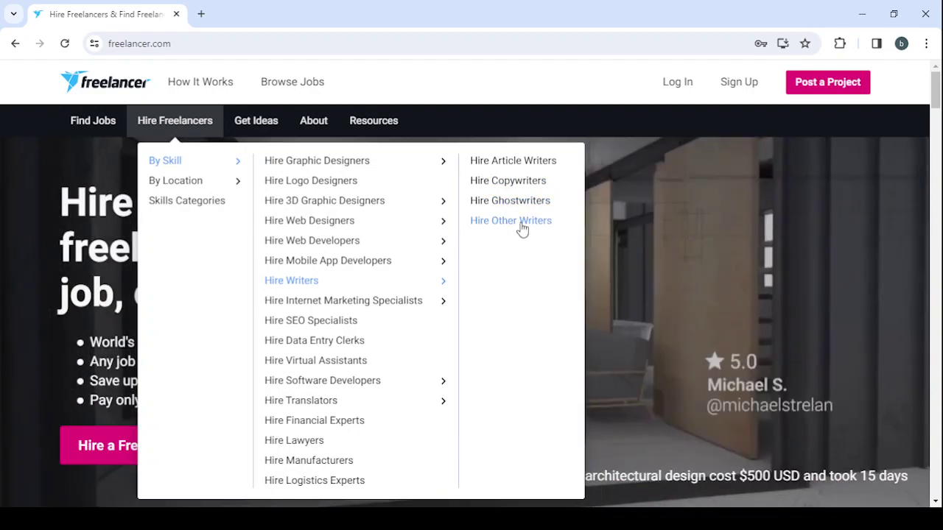
left_click(520, 229)
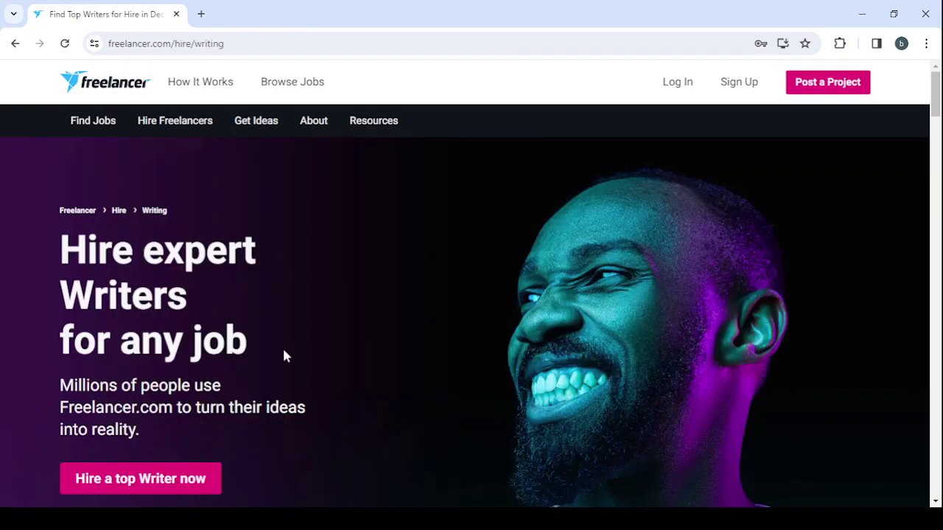
Step: Open the full list of writers from the Hire Writers section
scroll(286, 356, "down", 6)
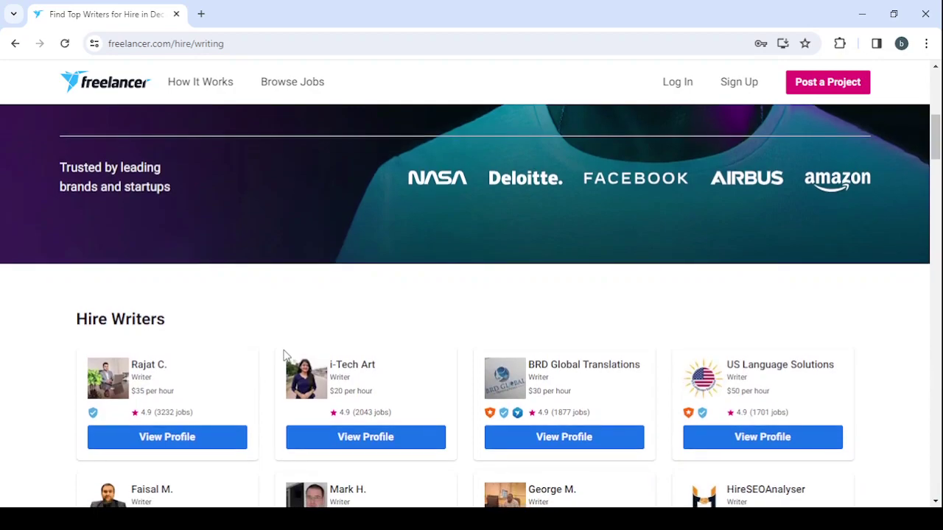
scroll(286, 356, "down", 1)
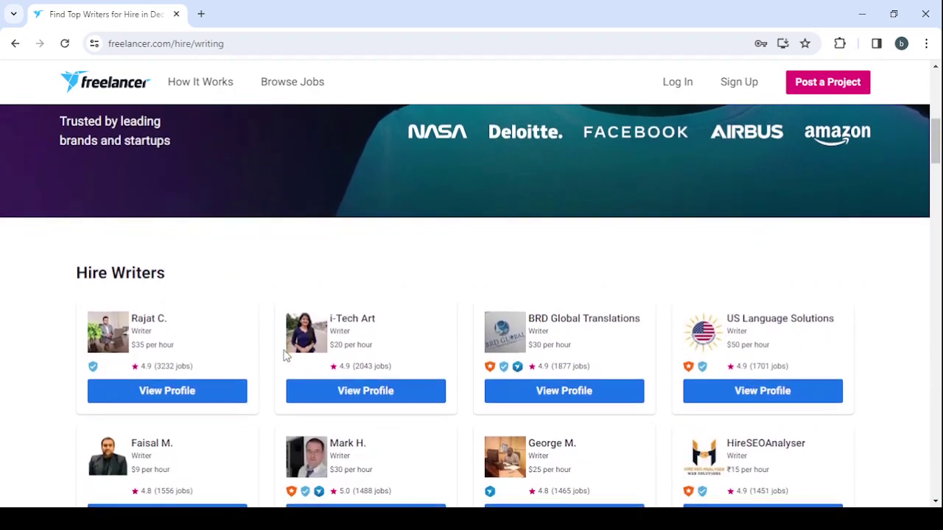
scroll(286, 356, "down", 2)
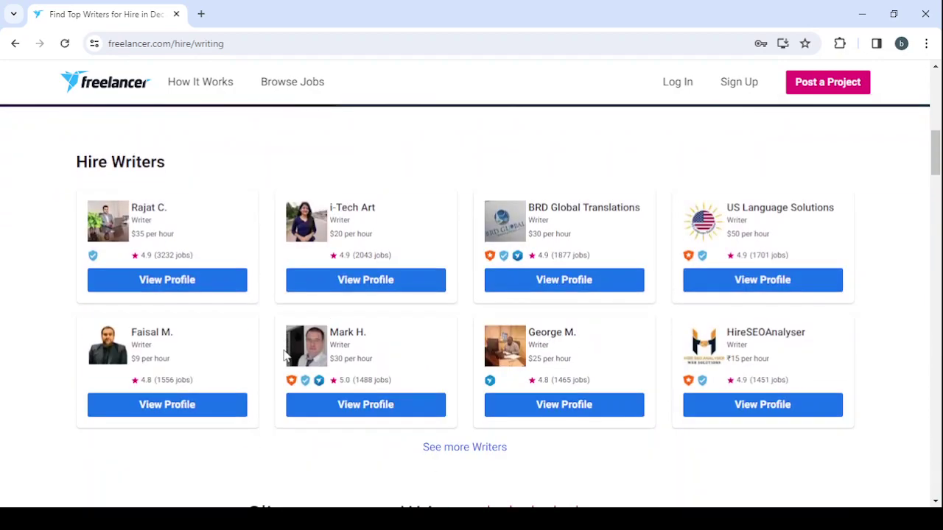
left_click(475, 457)
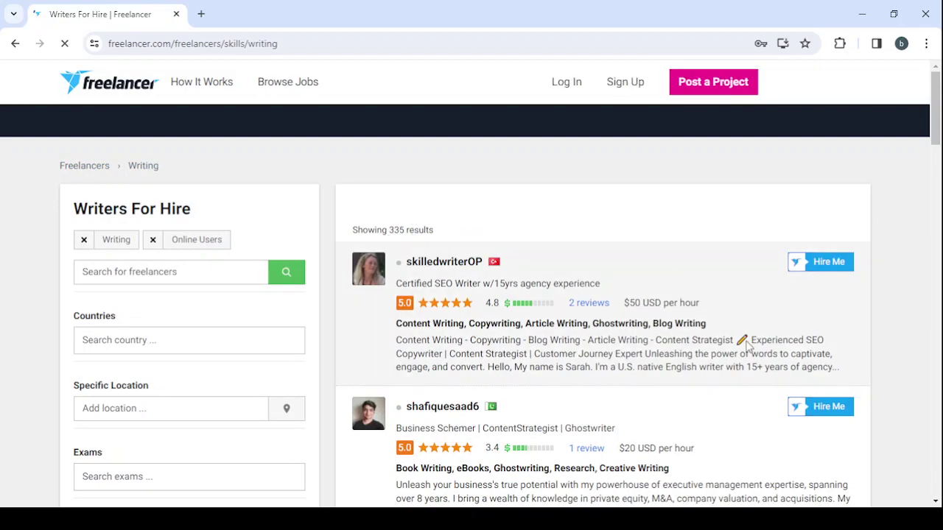
Step: Look through the writers for hire, comparing their ratings, reviews, hourly rates, skills and the available search filters
scroll(748, 346, "down", 3)
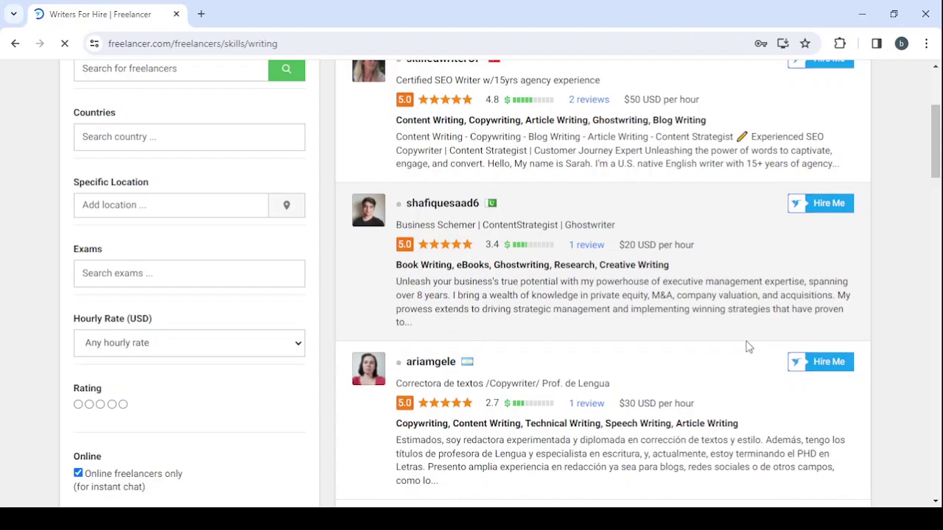
scroll(747, 347, "down", 6)
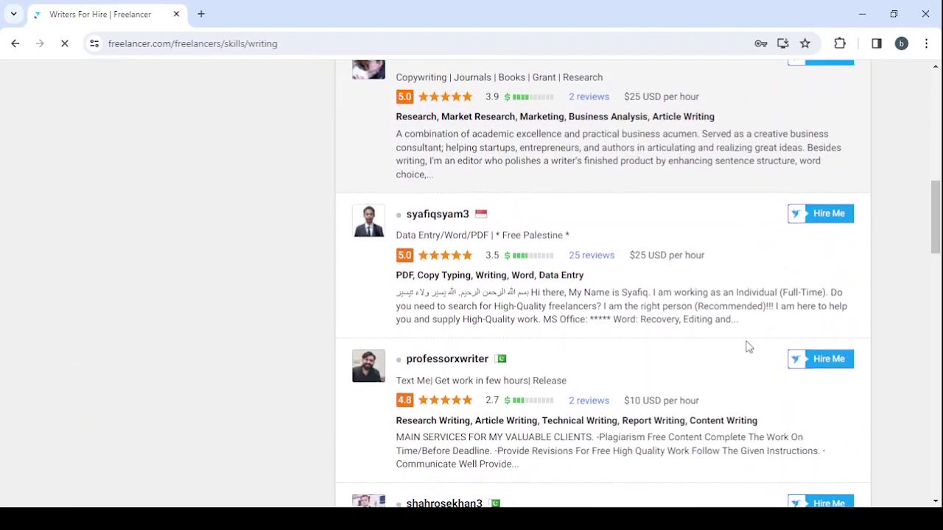
scroll(748, 346, "down", 7)
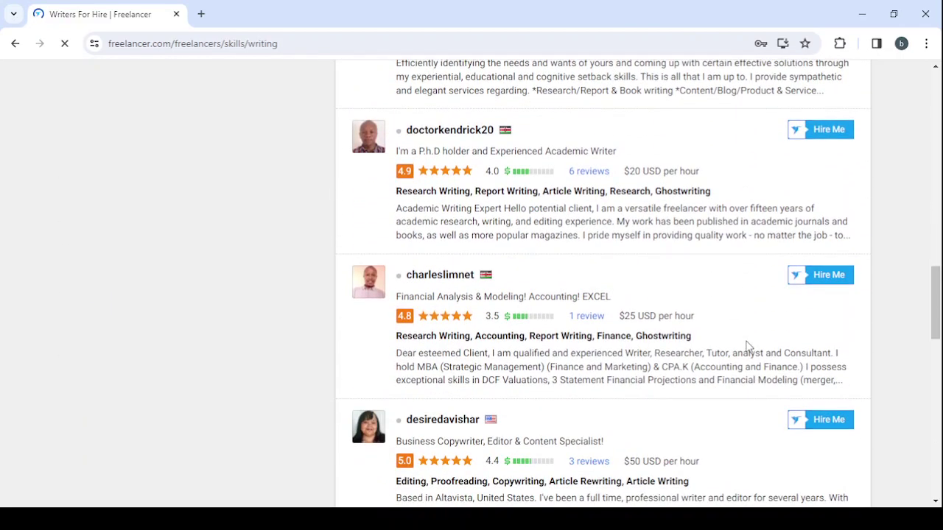
scroll(747, 346, "down", 3)
scroll(747, 347, "up", 4)
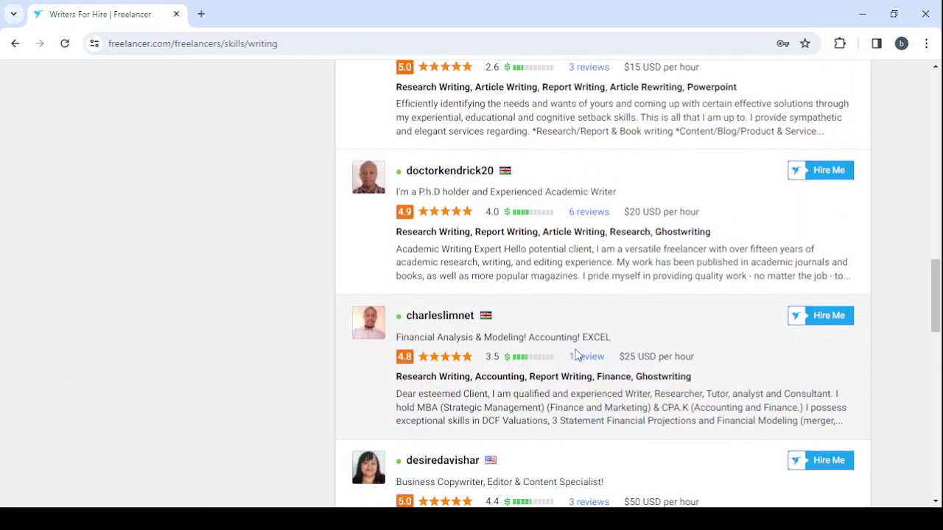
scroll(605, 302, "up", 7)
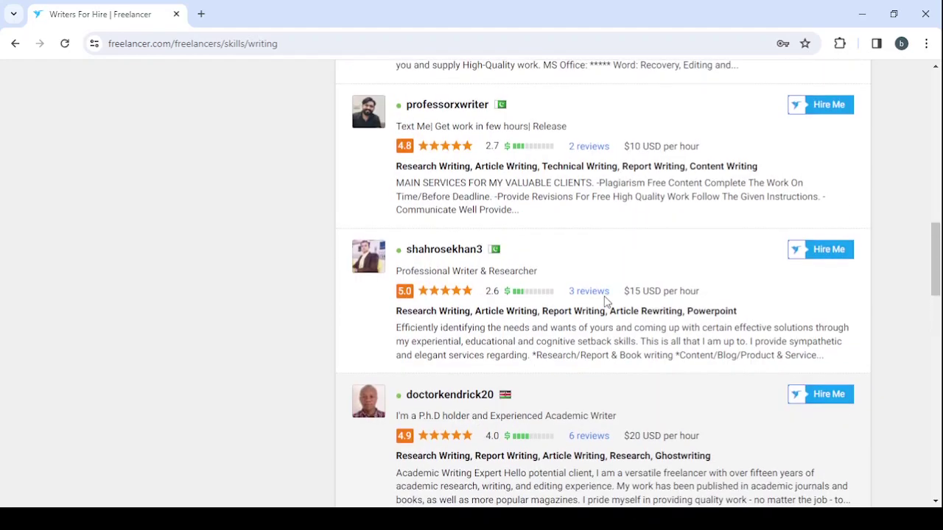
scroll(606, 302, "up", 5)
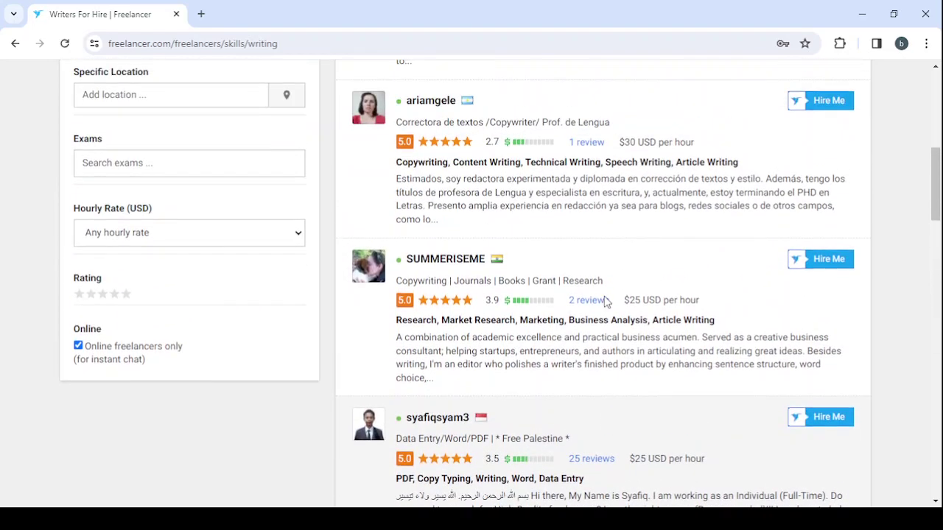
scroll(606, 302, "up", 5)
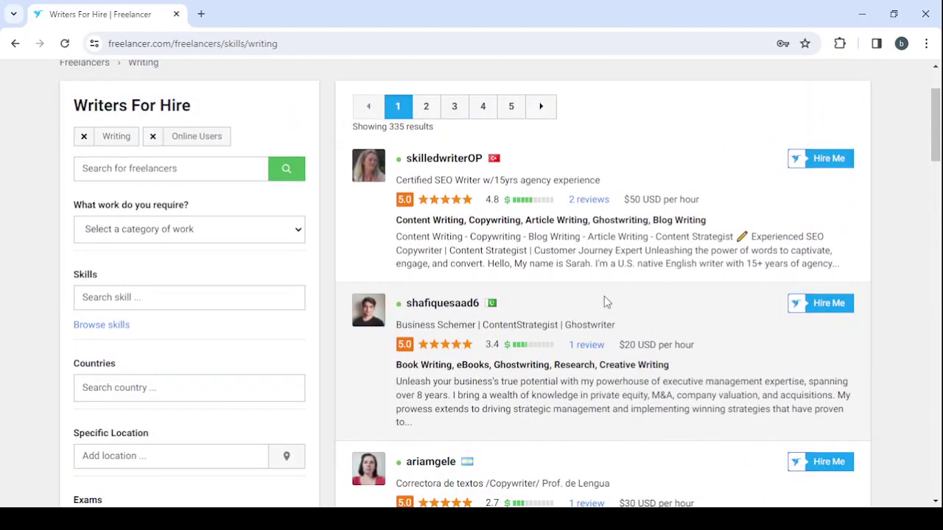
scroll(605, 302, "down", 7)
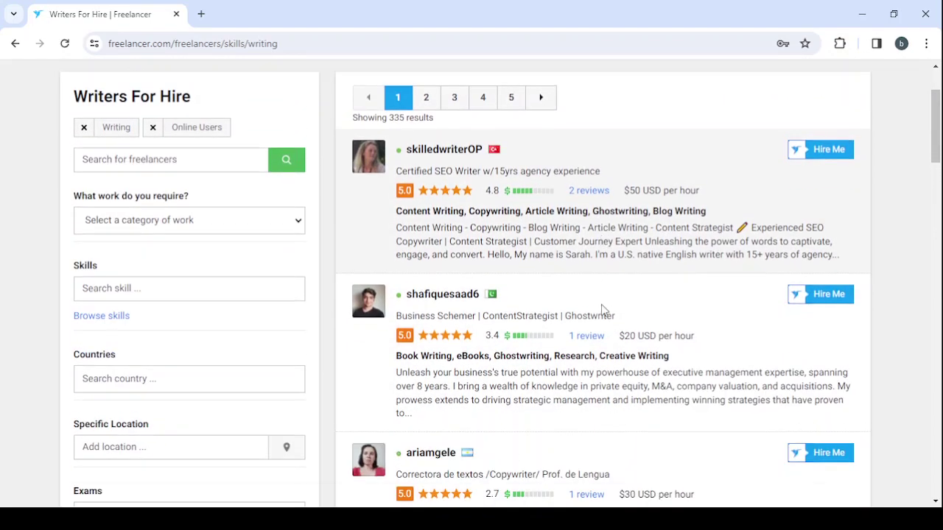
scroll(604, 310, "down", 3)
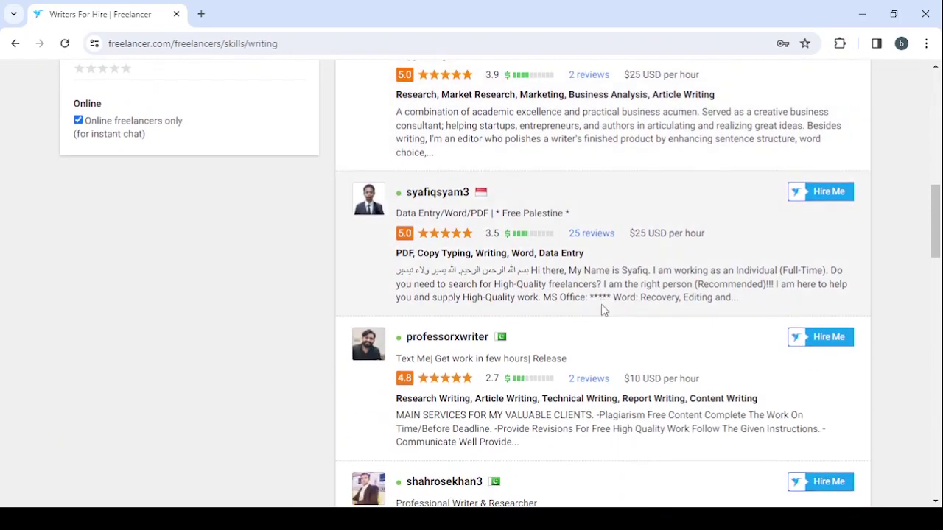
Step: Open the profile of the Data Entry/Word/PDF freelancer and examine the job statistics, verifications, certifications and portfolio
left_click(435, 200)
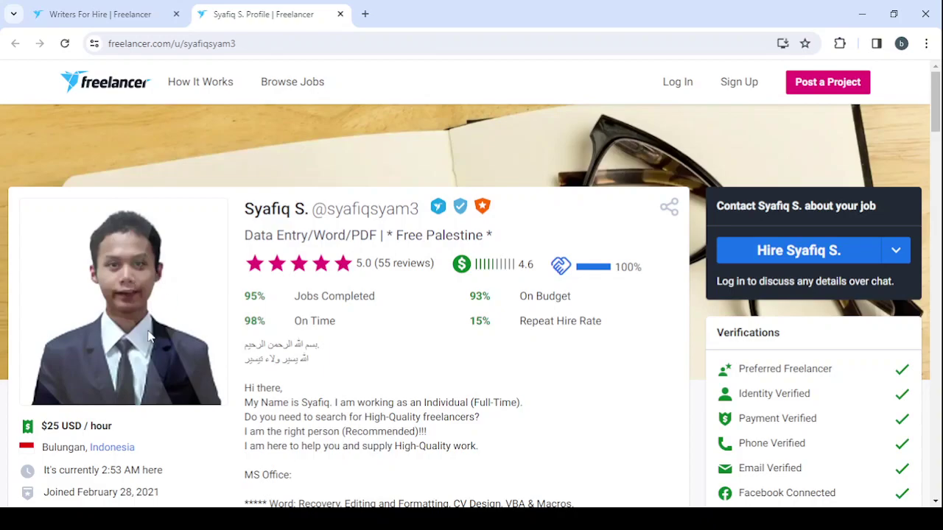
scroll(557, 379, "down", 2)
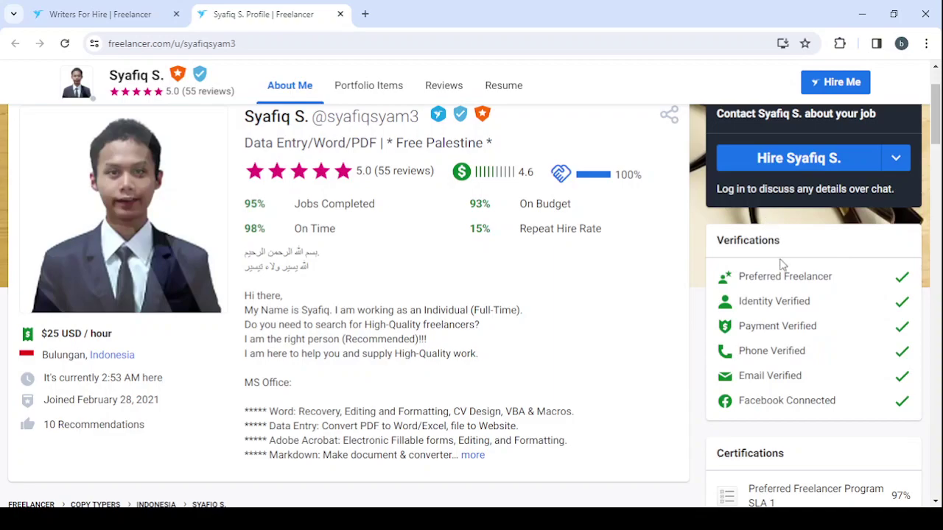
mouse_move(533, 234)
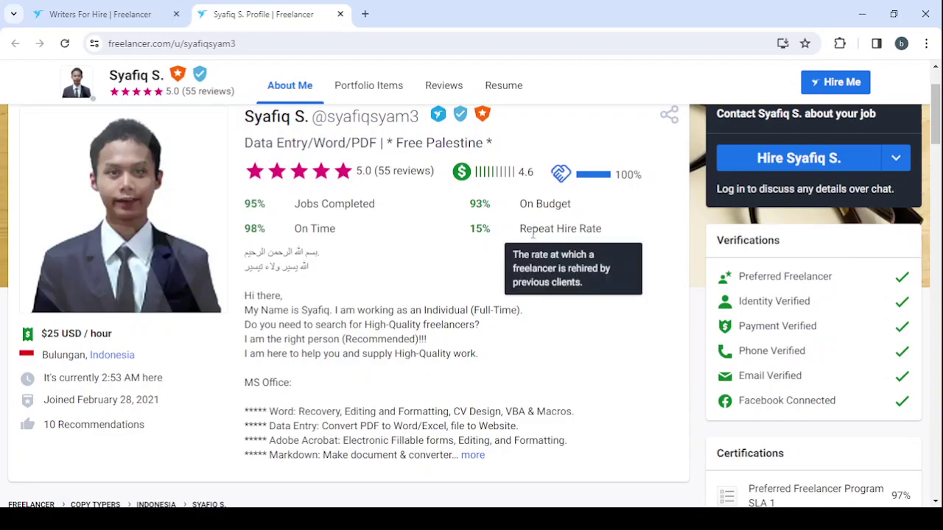
scroll(477, 239, "down", 1)
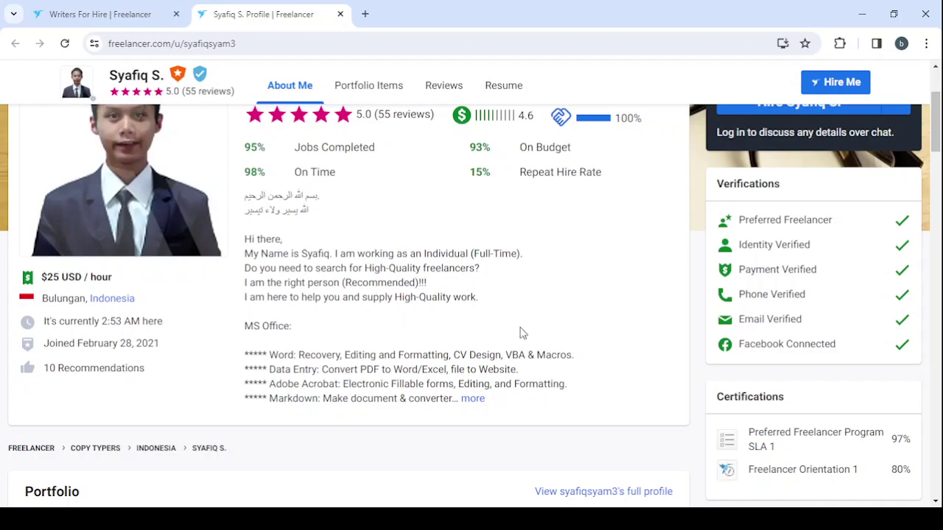
scroll(521, 333, "down", 4)
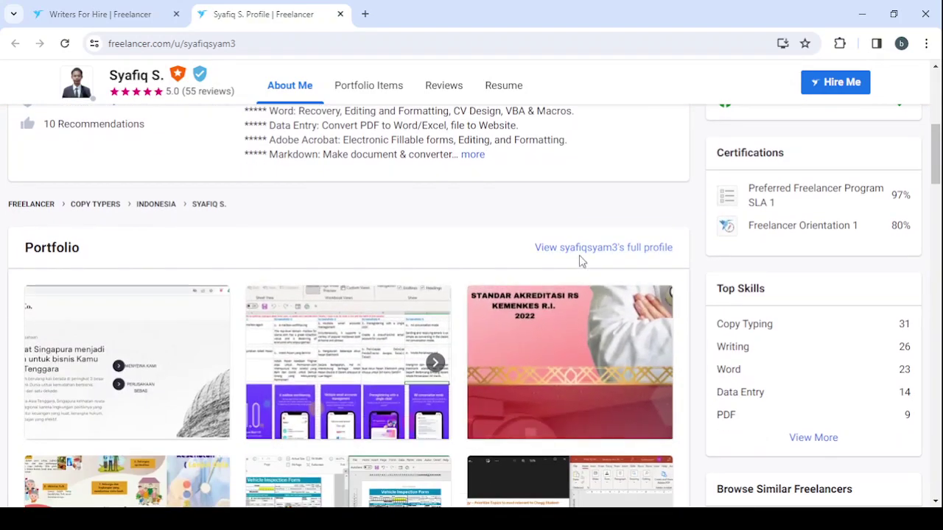
scroll(580, 259, "down", 1)
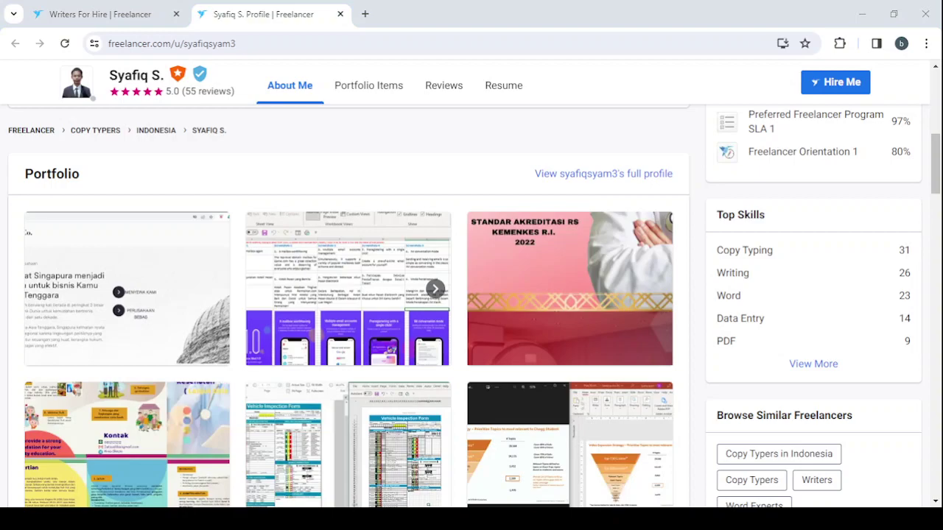
scroll(523, 240, "down", 2)
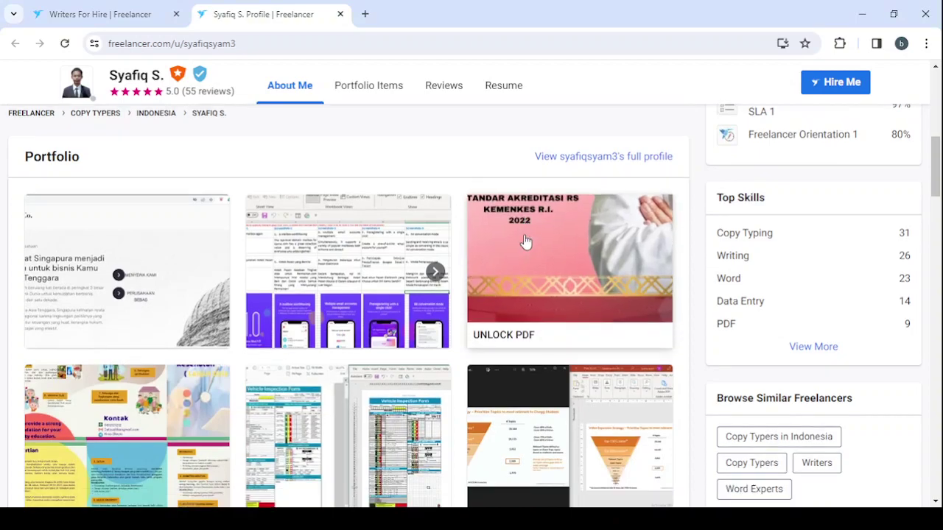
Step: Read the client reviews on the freelancer's profile and close the profile to return to the writers list
scroll(525, 242, "down", 4)
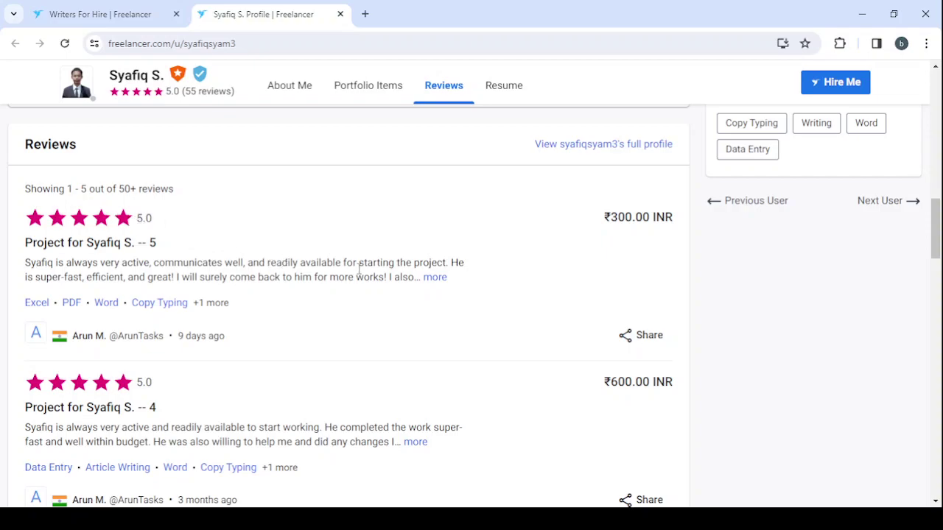
scroll(359, 271, "down", 3)
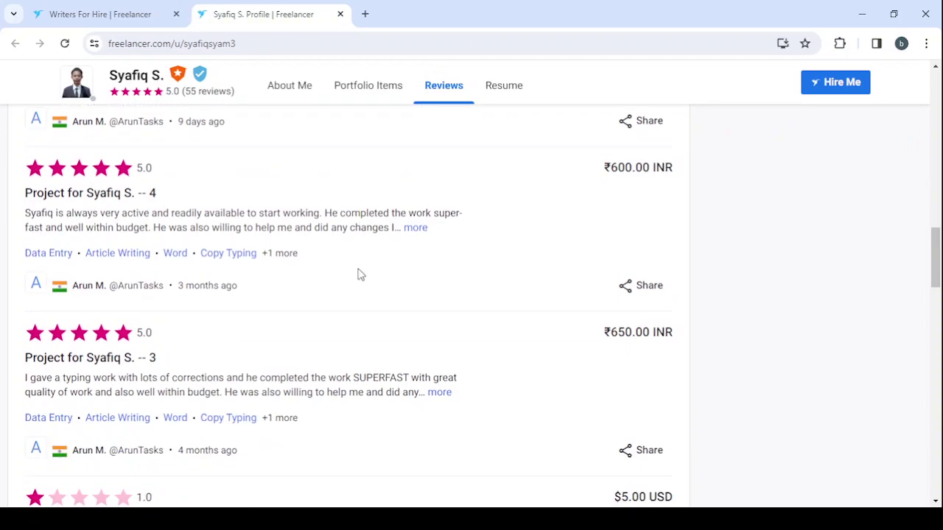
scroll(359, 273, "up", 1)
scroll(359, 272, "up", 15)
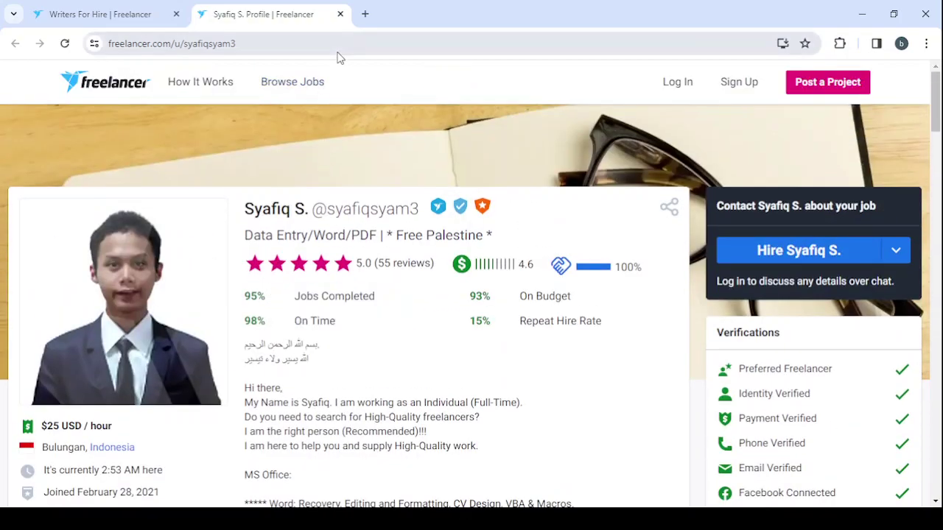
left_click(341, 15)
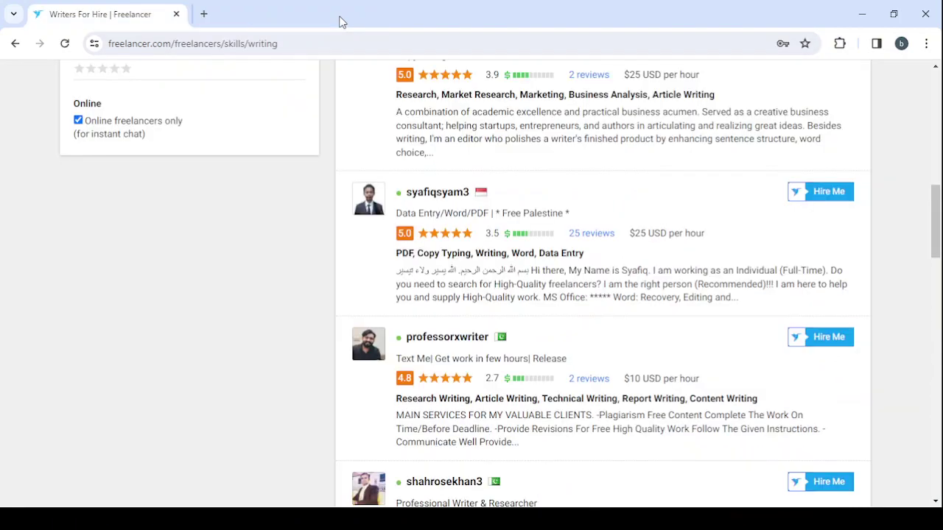
Step: Return to the Freelancer home page and open the sign-up form for earning money freelancing
scroll(453, 271, "up", 5)
scroll(453, 274, "up", 5)
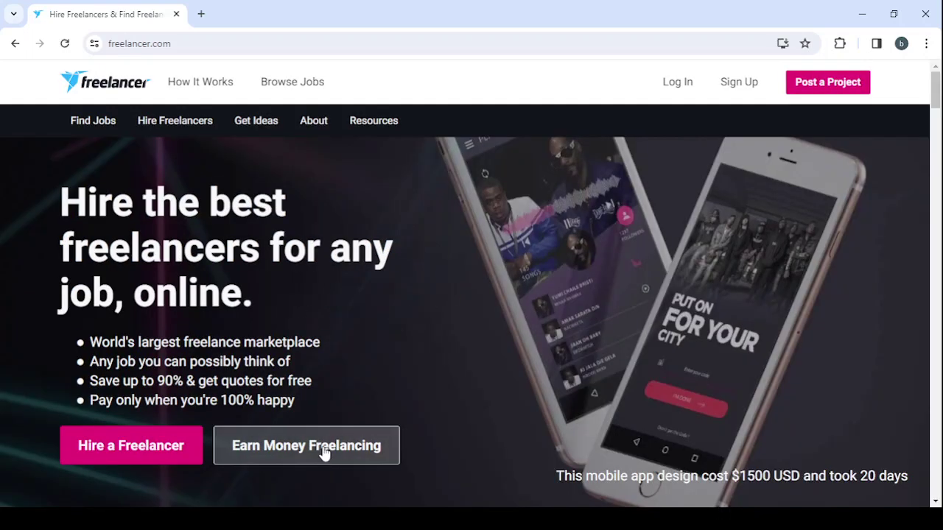
left_click(325, 452)
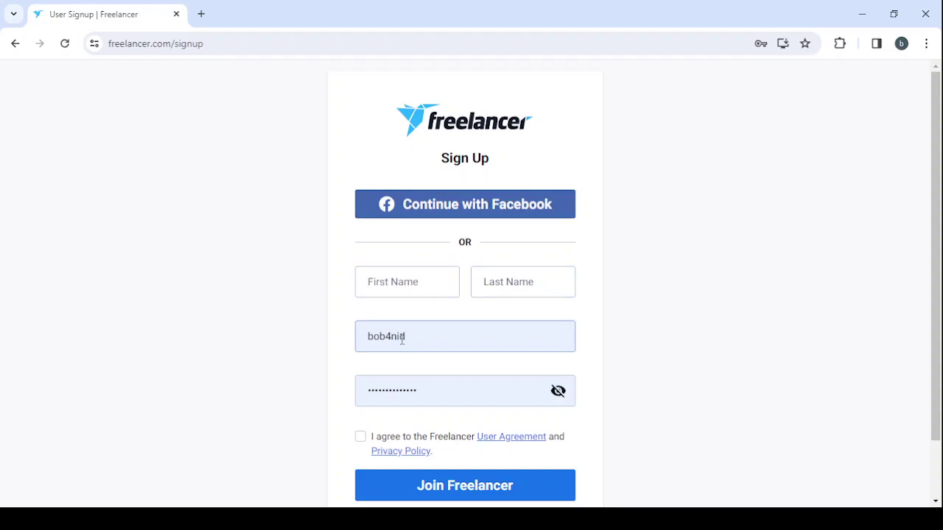
Step: Switch from sign-up to the login form and log in with the prefilled username and password
scroll(433, 391, "down", 1)
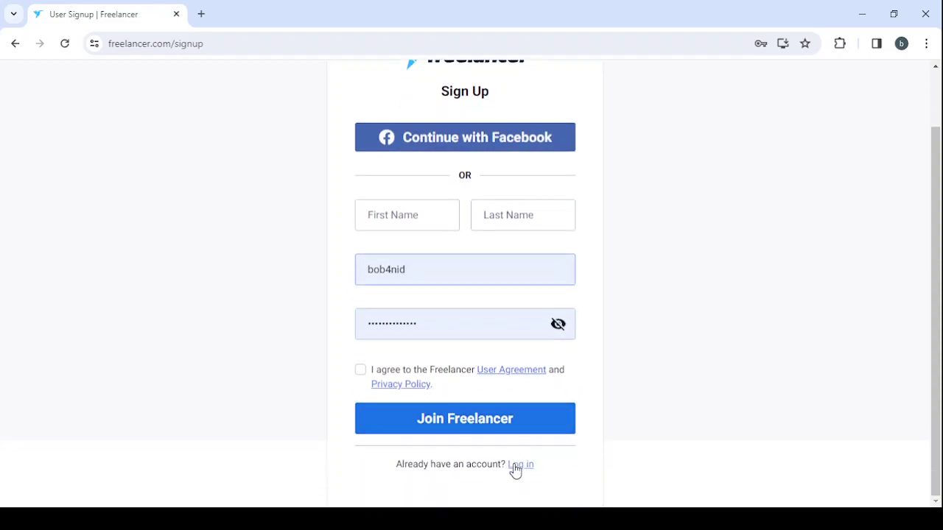
left_click(519, 467)
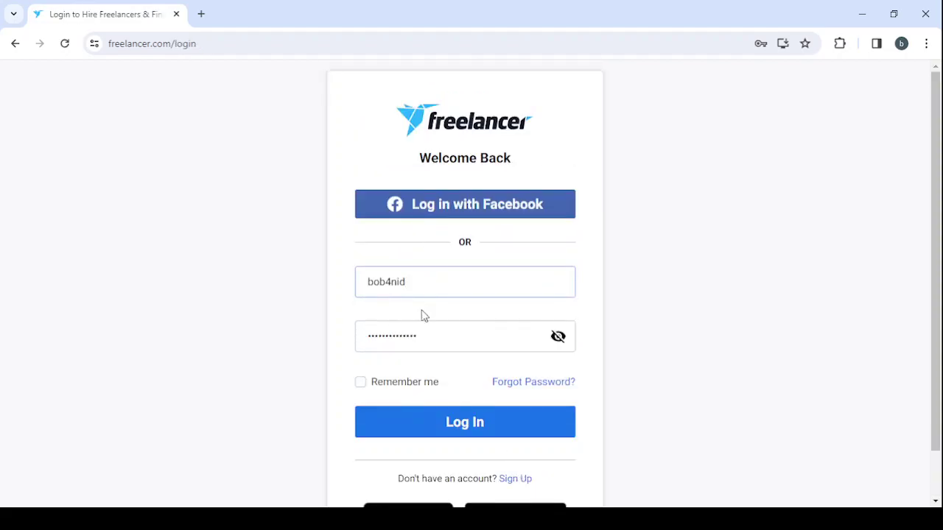
left_click(413, 280)
left_click(435, 344)
left_click(488, 429)
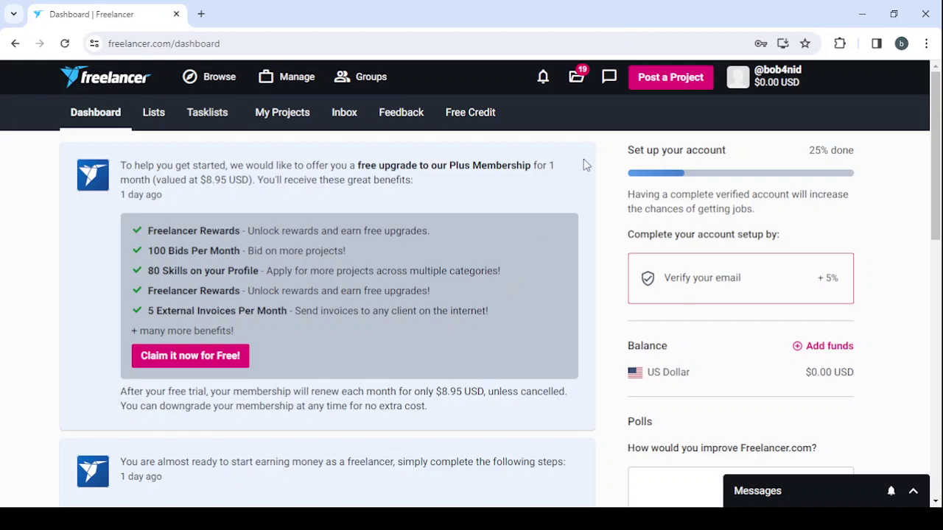
Step: Open the account menu and review its account, finance and support options
left_click(785, 82)
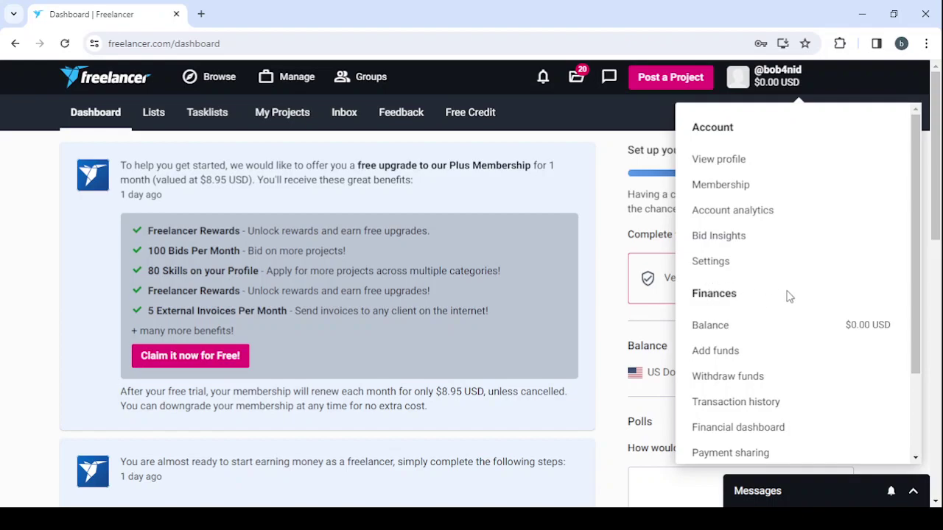
scroll(789, 296, "down", 1)
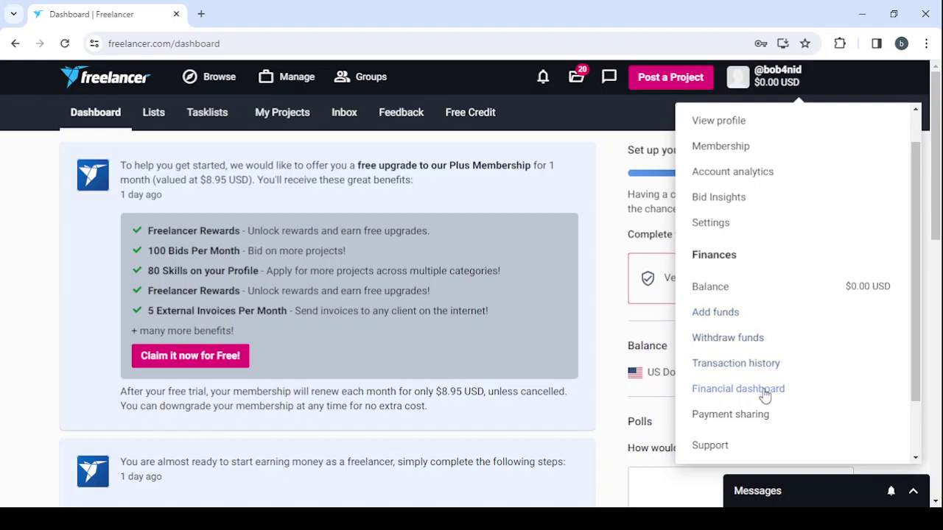
scroll(764, 396, "down", 1)
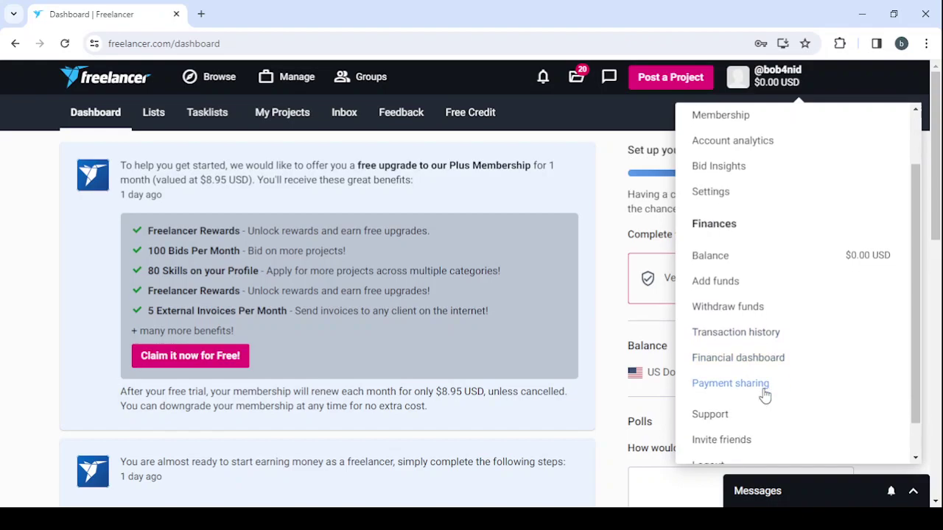
scroll(765, 396, "down", 1)
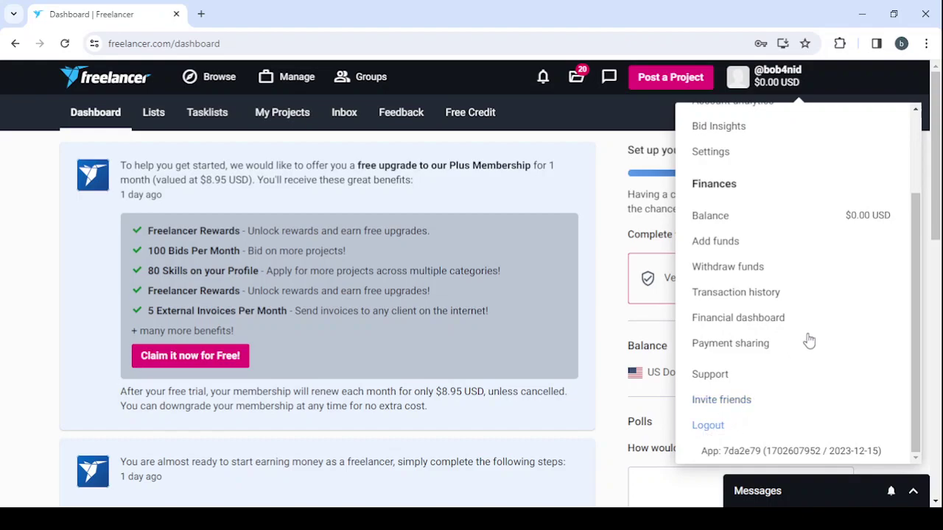
scroll(807, 338, "up", 2)
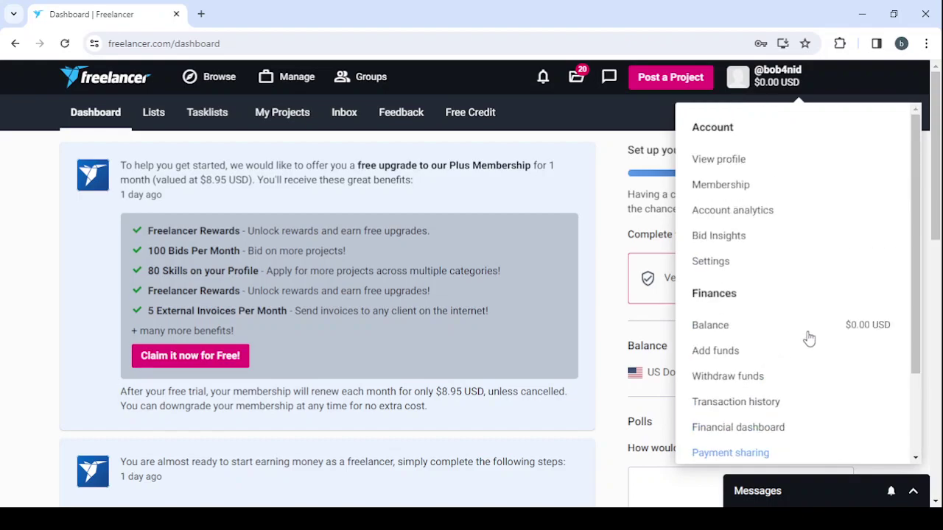
Step: Open the account's own profile page and check its rating and earnings indicators
left_click(720, 163)
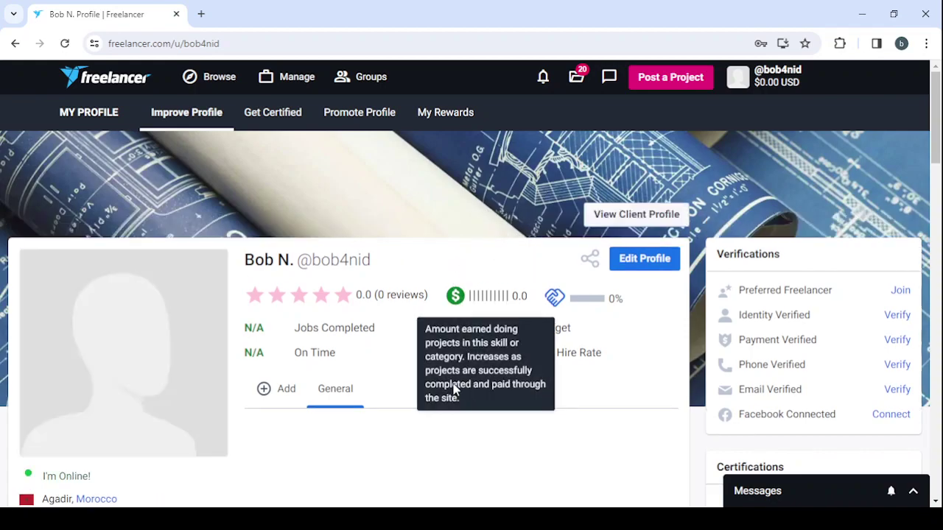
mouse_move(359, 309)
mouse_move(589, 292)
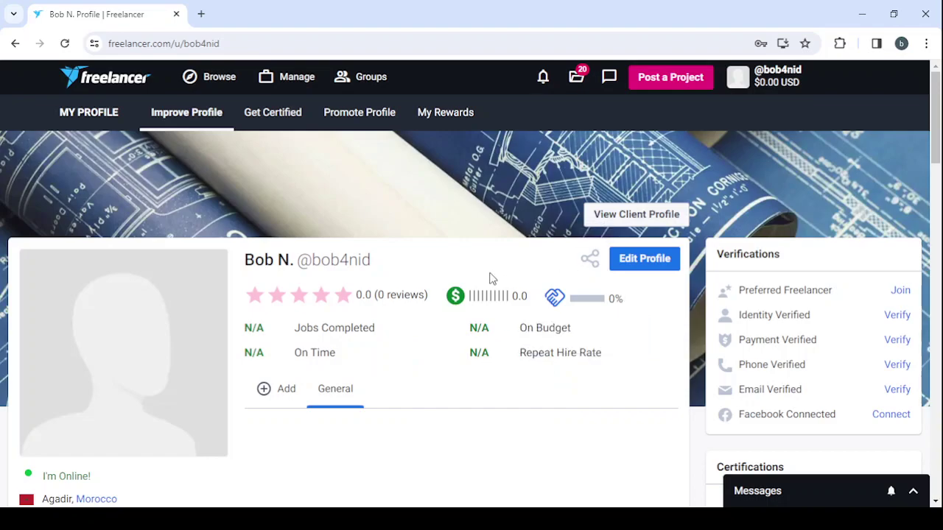
Step: Put the profile into edit mode and examine the requirements of each entry in the Verifications list
left_click(643, 271)
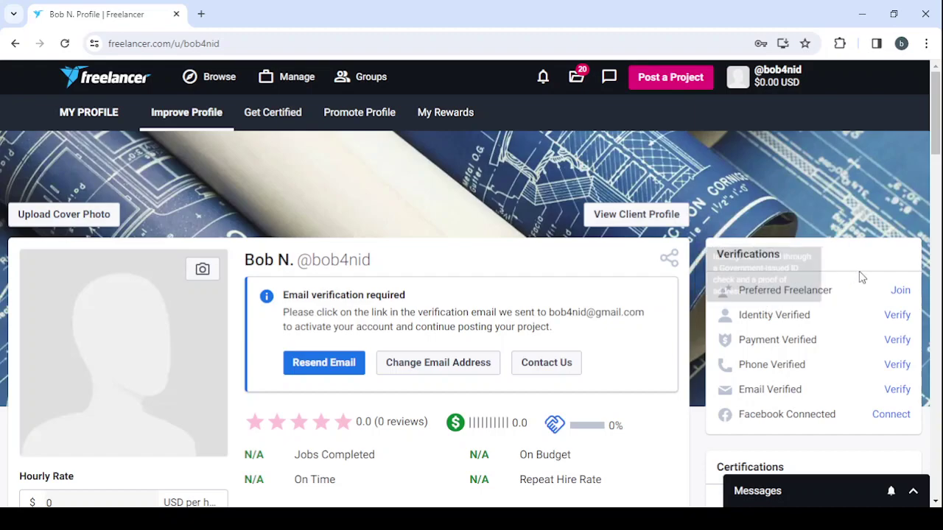
mouse_move(773, 290)
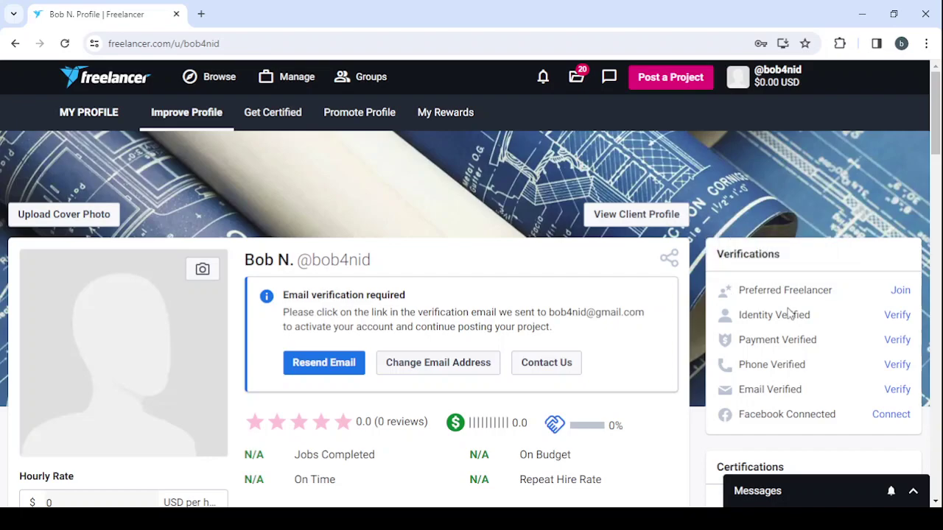
mouse_move(782, 314)
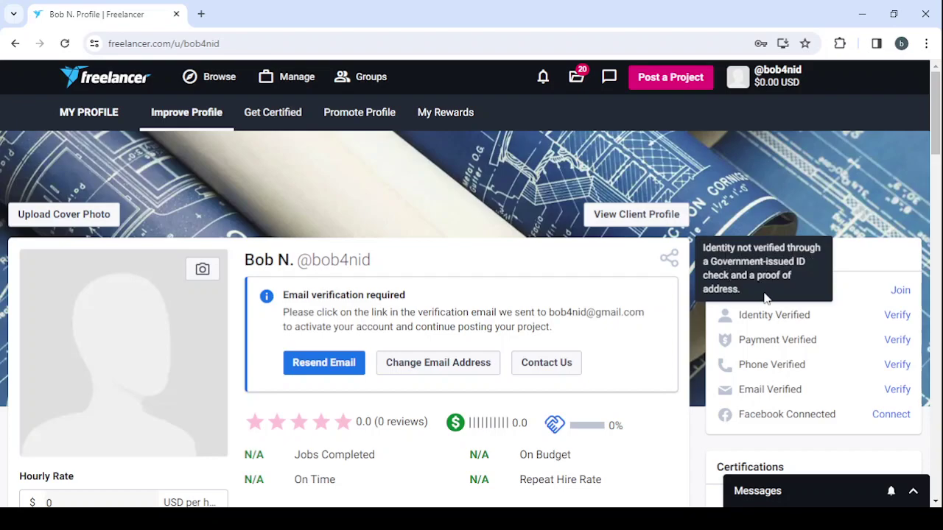
mouse_move(768, 339)
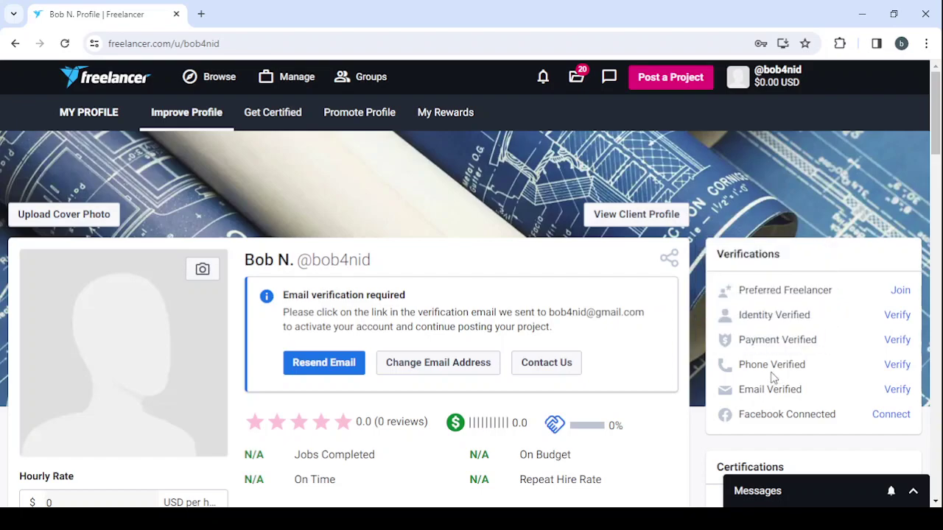
mouse_move(770, 365)
mouse_move(766, 391)
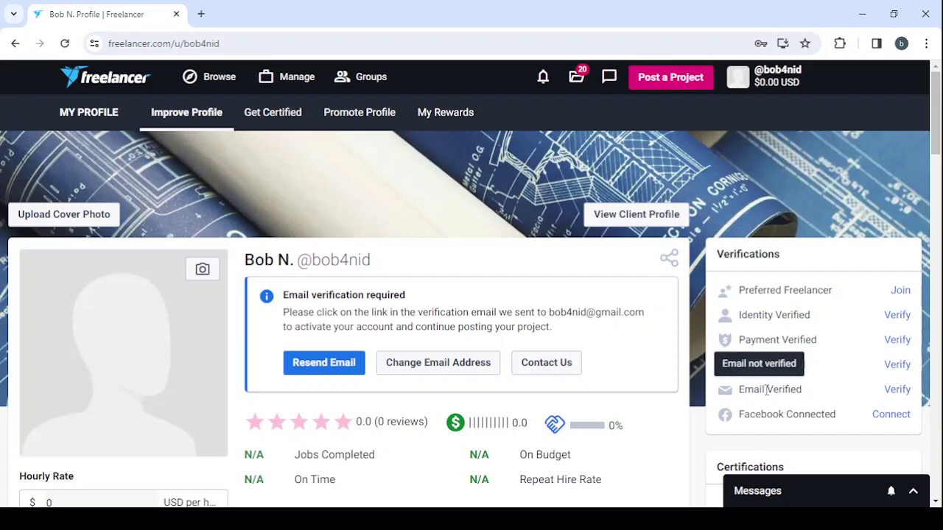
mouse_move(768, 415)
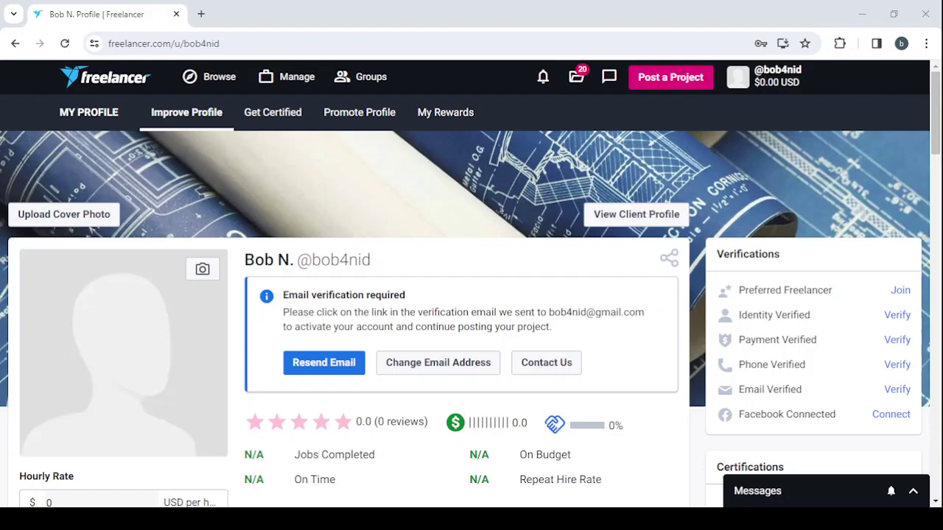
Step: Edit the profile's Top Skills and remove WordPress, WordPress Plugin and WordPress Design from the selected skills
scroll(238, 343, "down", 2)
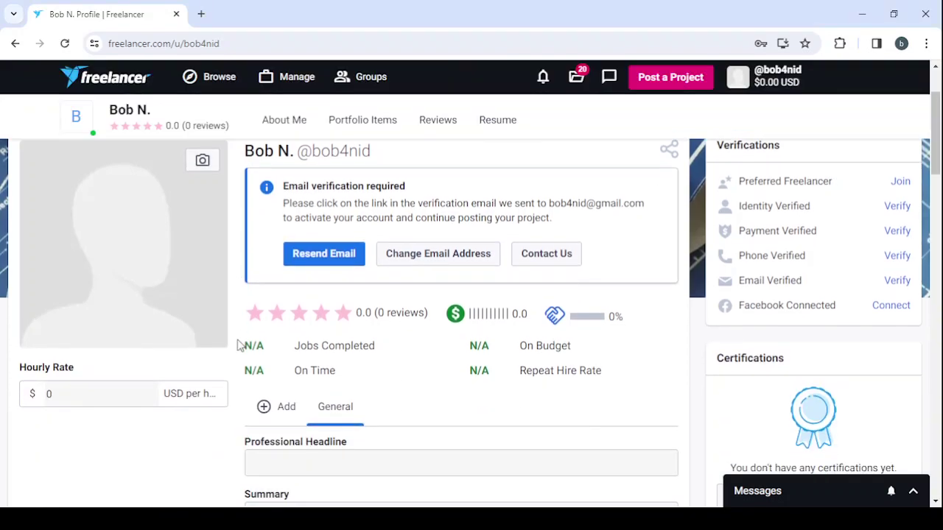
scroll(238, 343, "down", 3)
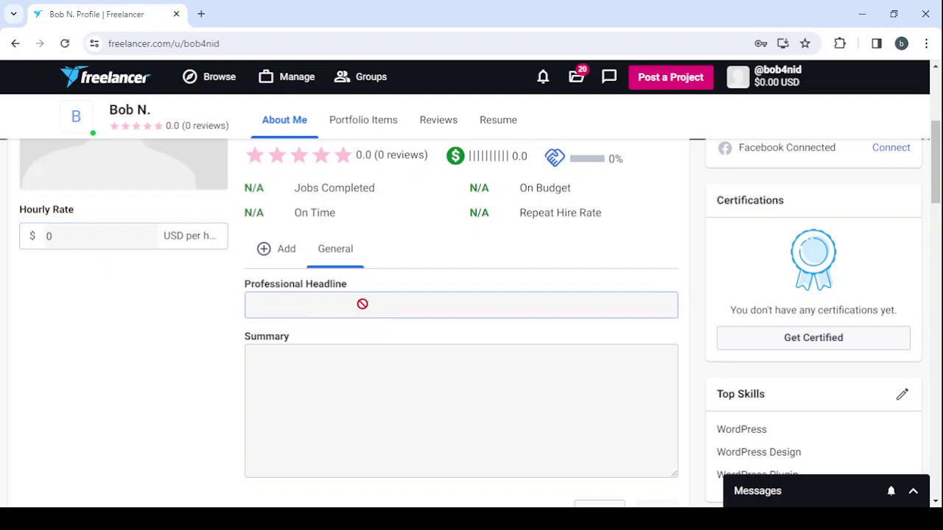
scroll(362, 304, "down", 1)
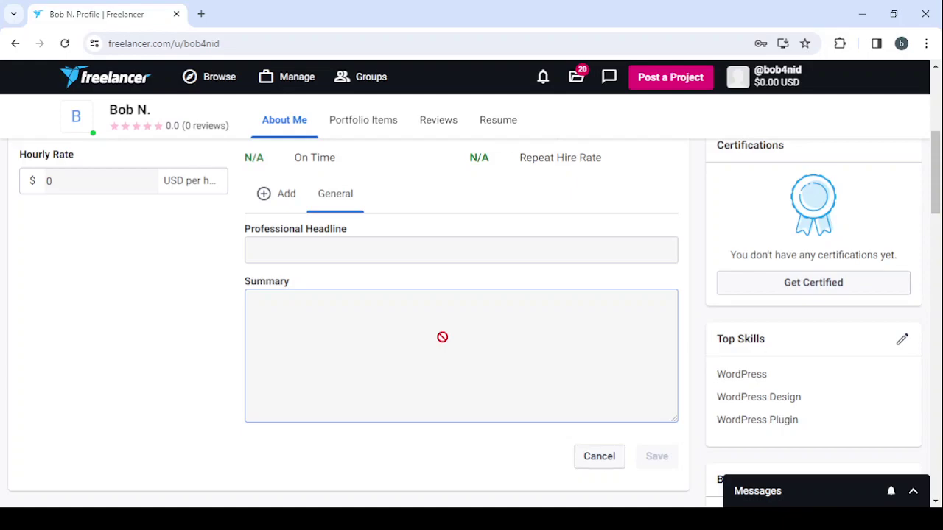
scroll(588, 360, "down", 1)
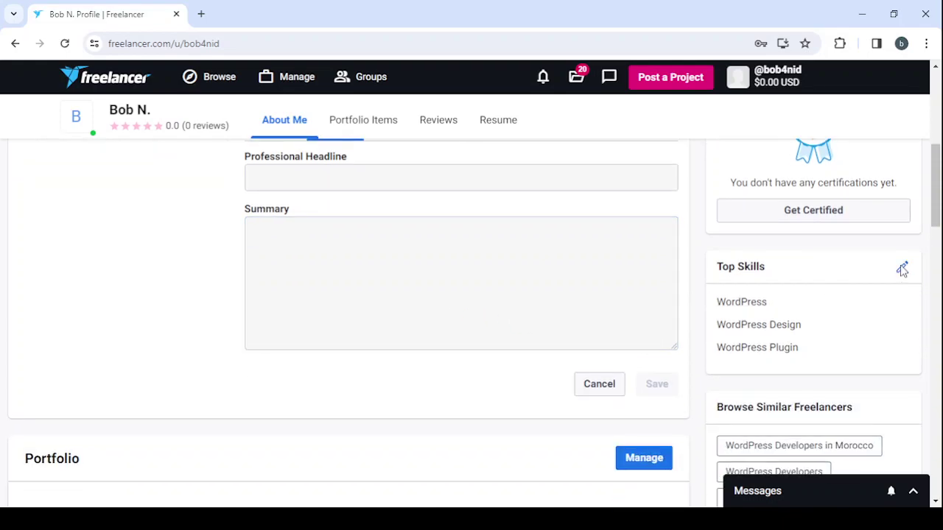
left_click(903, 269)
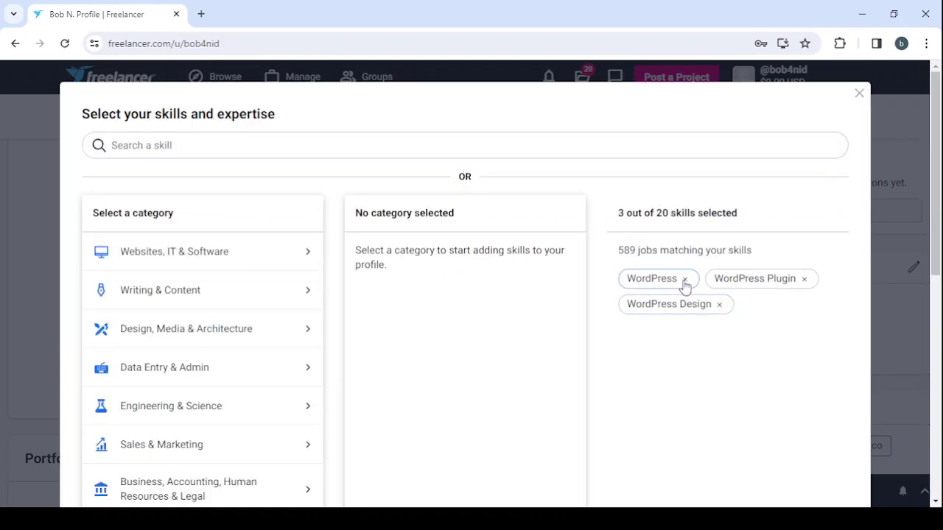
left_click(684, 281)
left_click(718, 281)
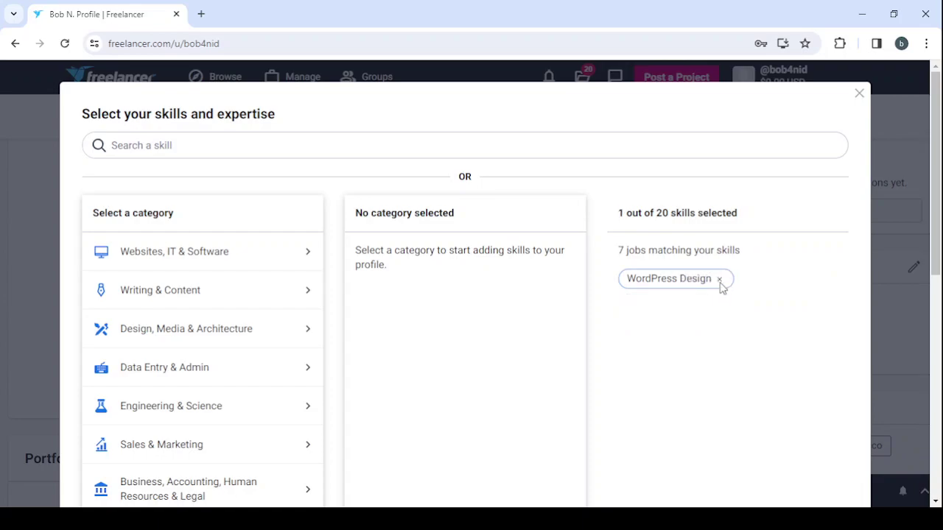
left_click(720, 281)
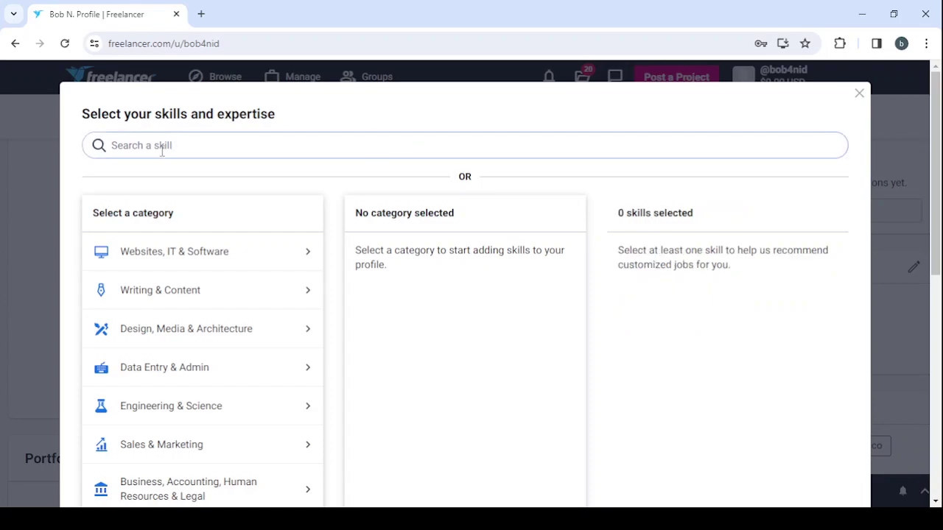
Step: Search the skills for "Video Scriptwriter" and broaden the search to "Video"
type("Video Scriptwriter")
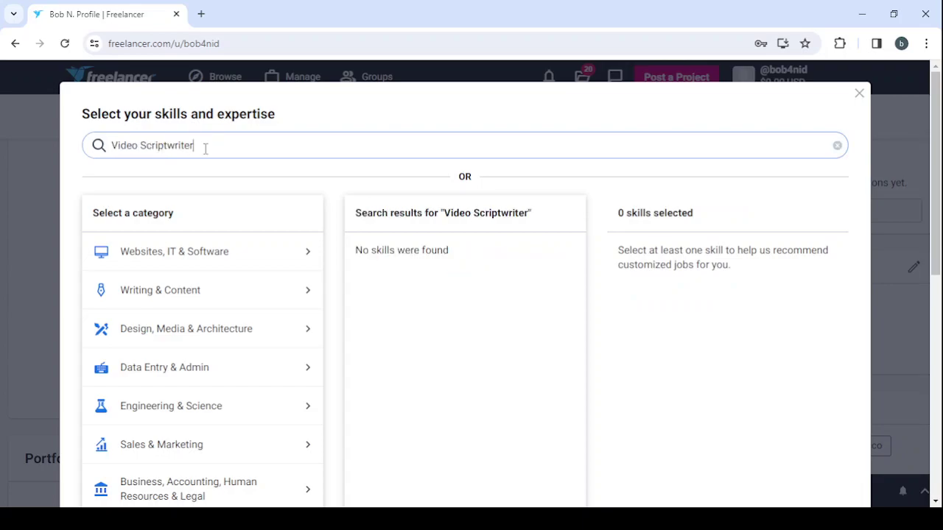
key("BackSpace")
key("BackSpace")
key("BackSpace")
key("BackSpace")
key("BackSpace")
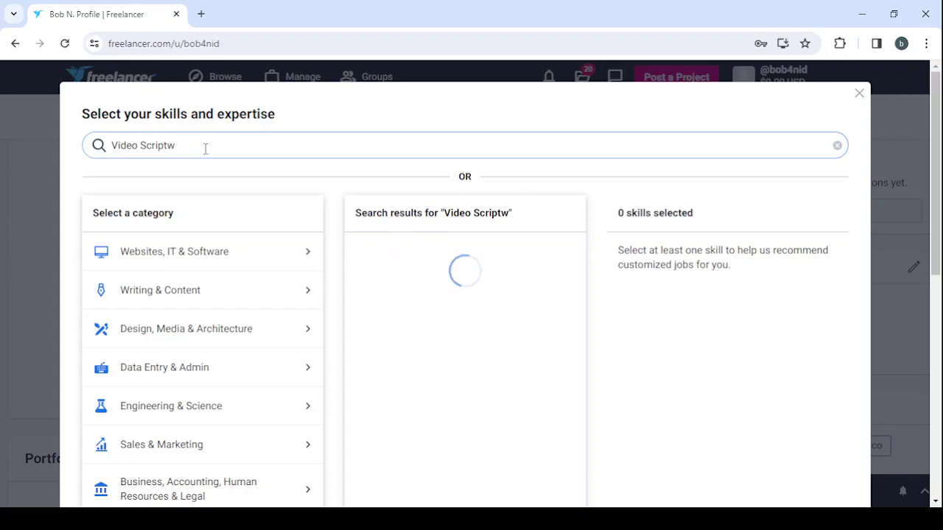
key("BackSpace")
key("BackSpace")
key("BackSpace")
key("BackSpace")
key("BackSpace")
key("BackSpace")
key("BackSpace")
key("BackSpace")
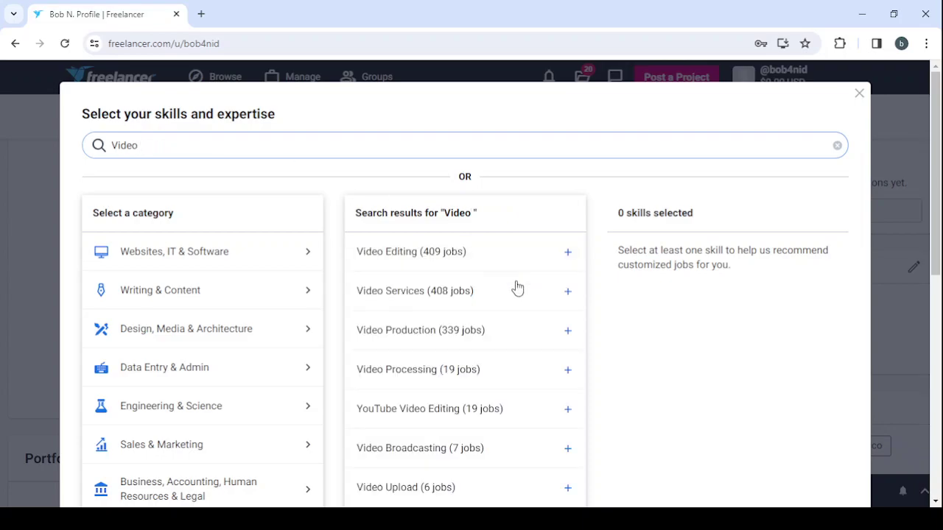
Step: Look through the video-related skills in the search results for a scriptwriting skill
scroll(490, 284, "down", 5)
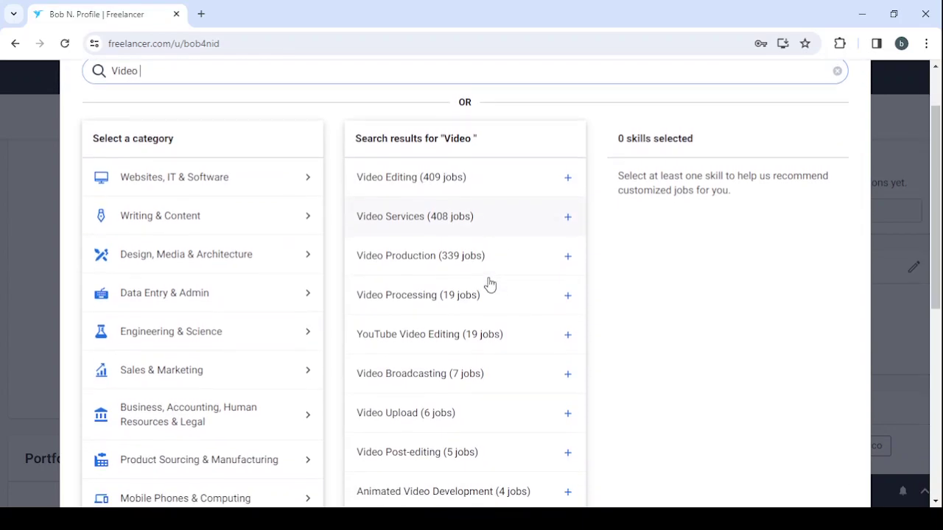
scroll(490, 284, "down", 3)
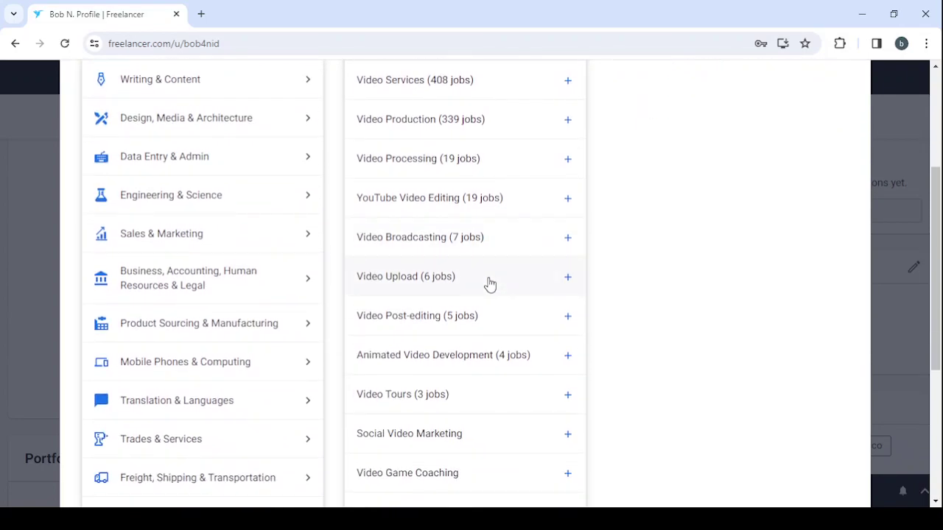
scroll(490, 284, "down", 5)
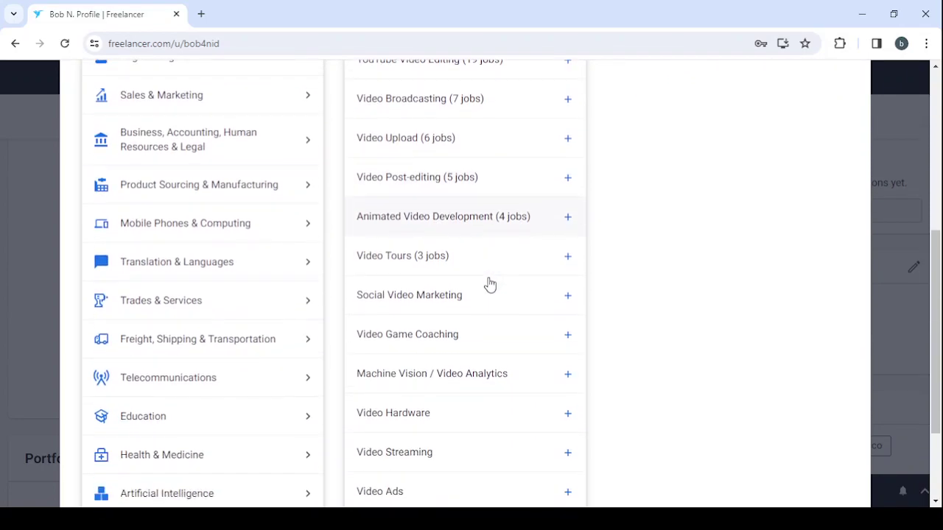
scroll(490, 284, "down", 1)
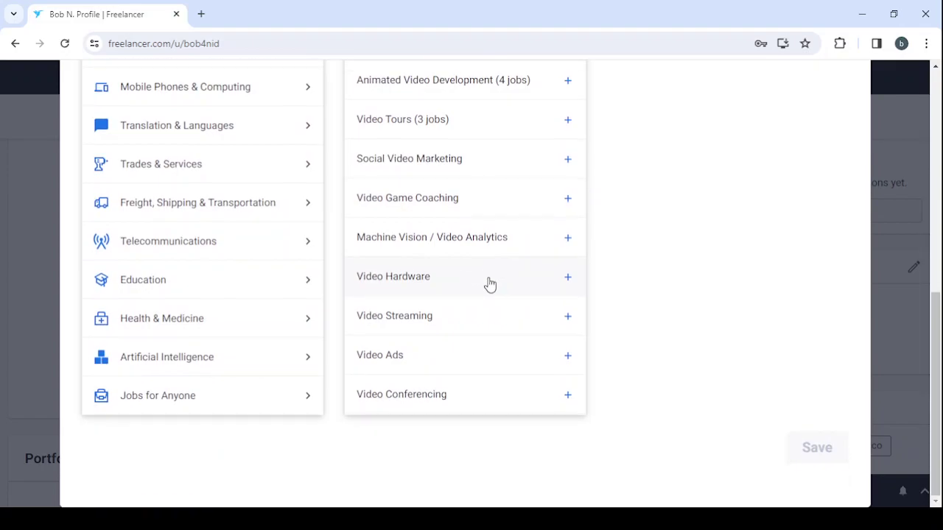
scroll(481, 366, "up", 10)
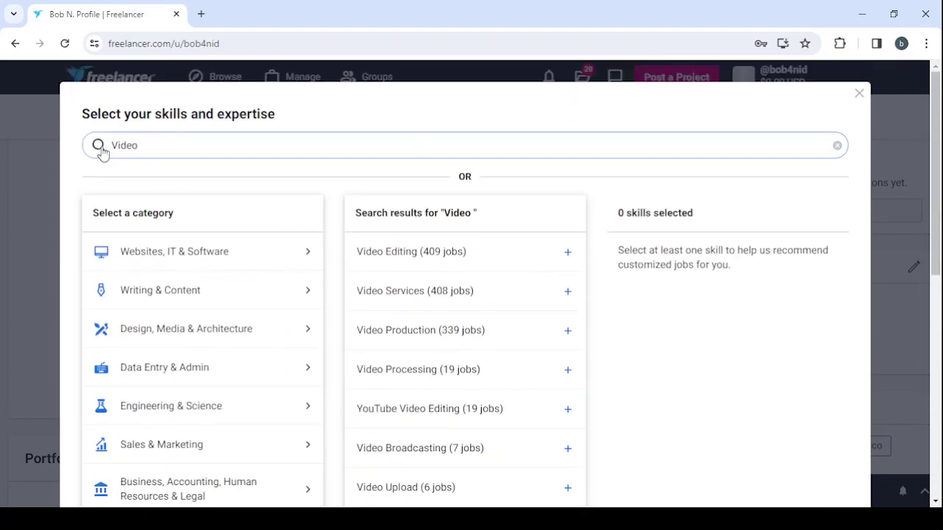
Step: Replace the skill search with "script" and add Script Writing to the selected skills
key("BackSpace")
key("BackSpace")
key("BackSpace")
key("BackSpace")
key("BackSpace")
key("BackSpace")
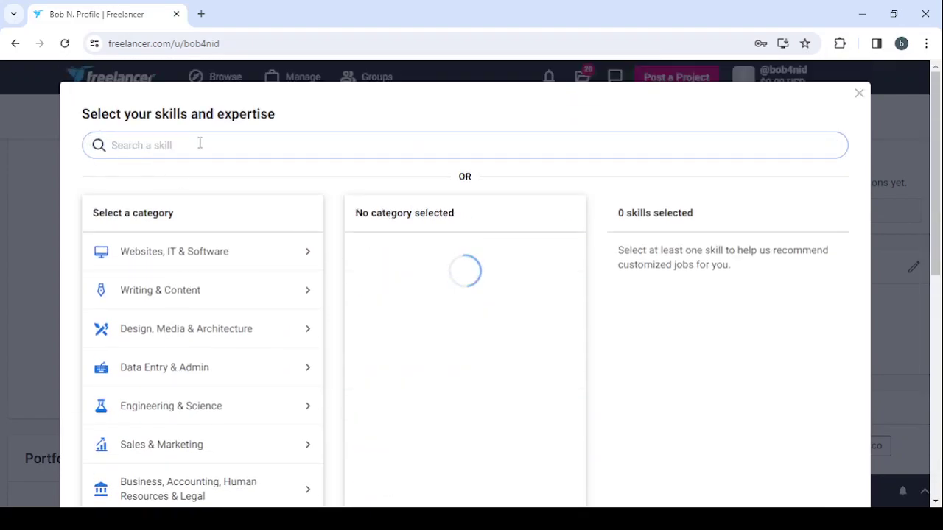
type("script")
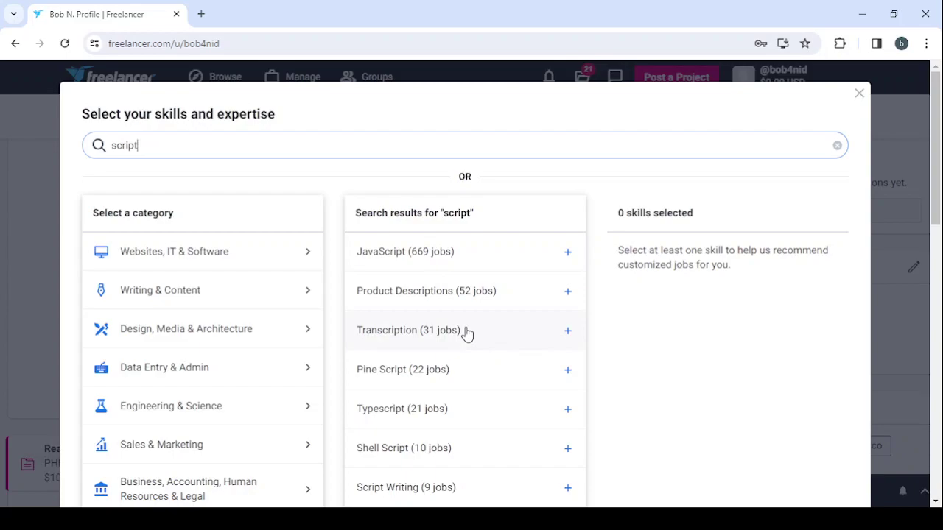
scroll(465, 333, "down", 3)
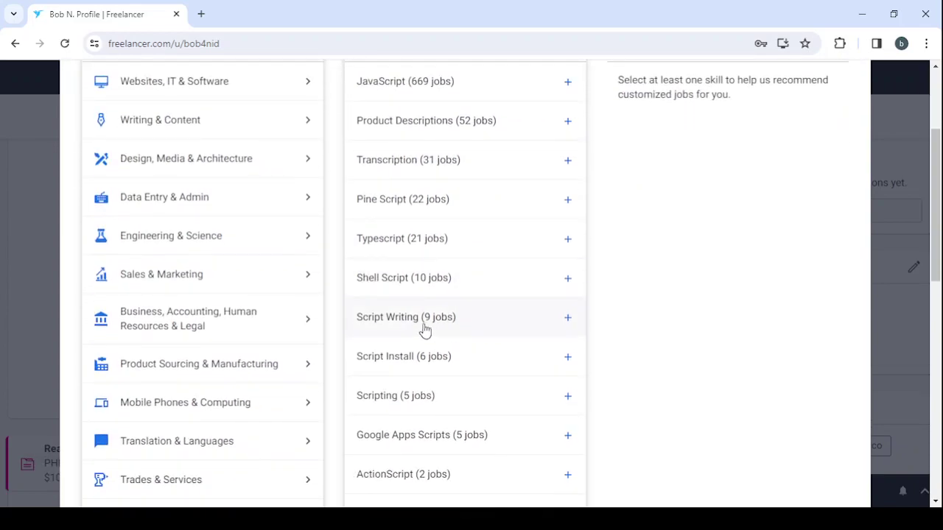
left_click(425, 330)
Step: Review the remaining script-related skills and save the profile's skill selection with Script Writing as the only skill
scroll(483, 308, "down", 1)
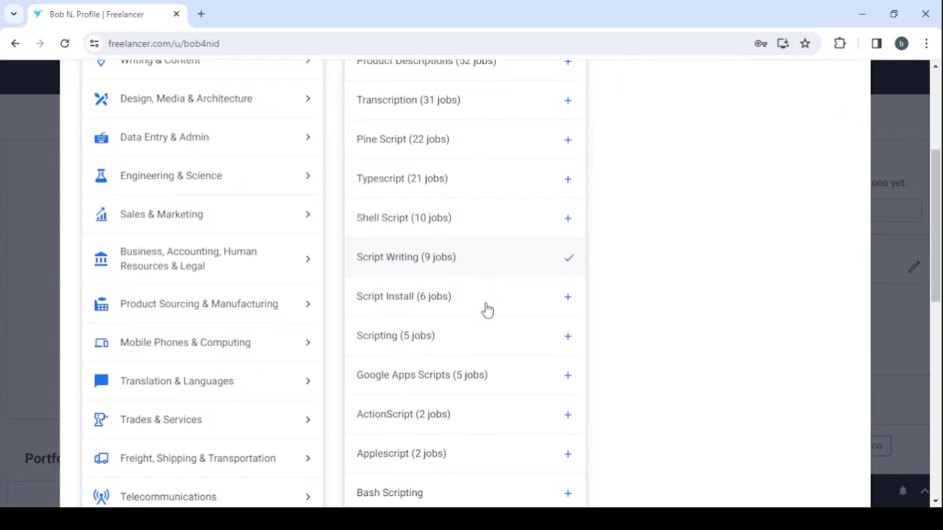
scroll(487, 330, "down", 4)
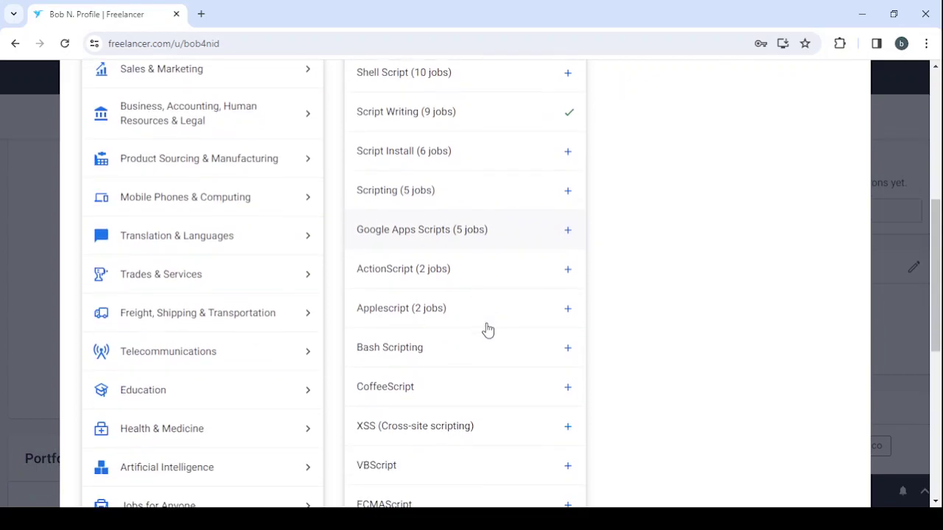
scroll(487, 330, "down", 5)
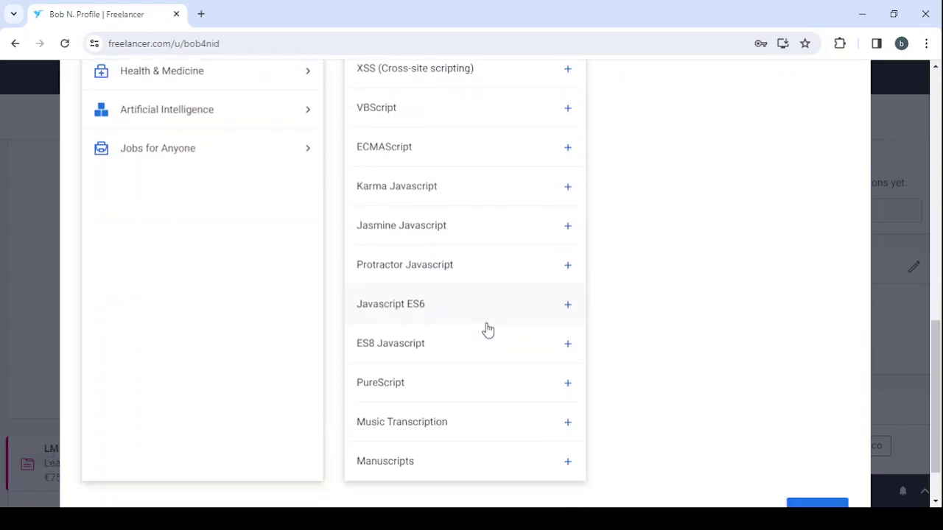
scroll(487, 329, "up", 8)
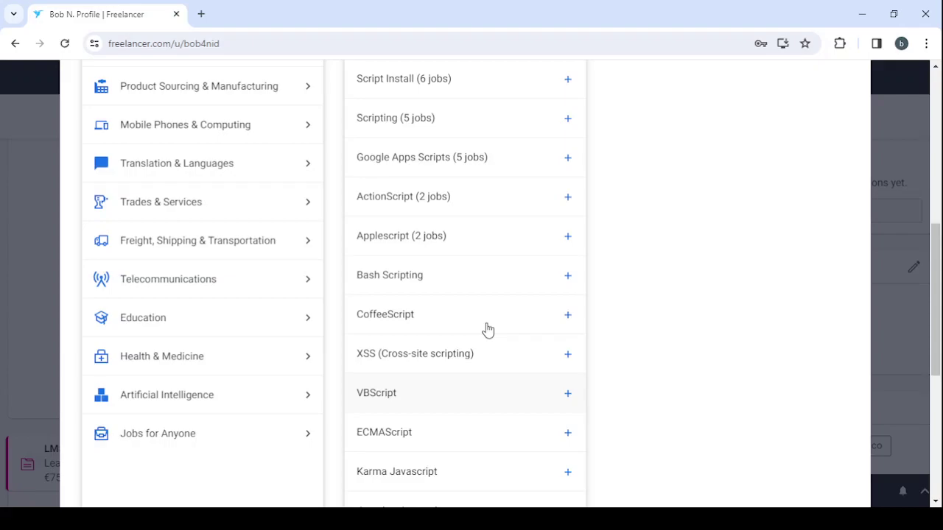
scroll(487, 329, "up", 5)
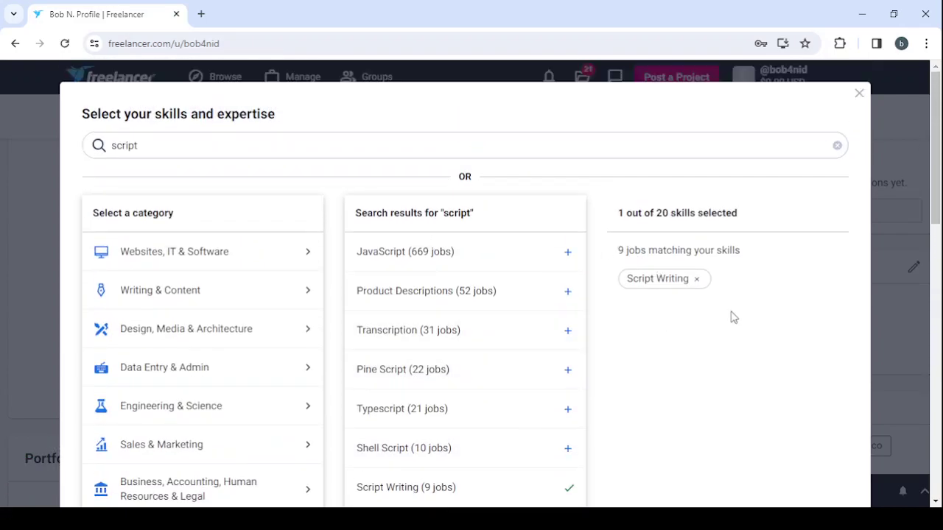
scroll(733, 317, "down", 10)
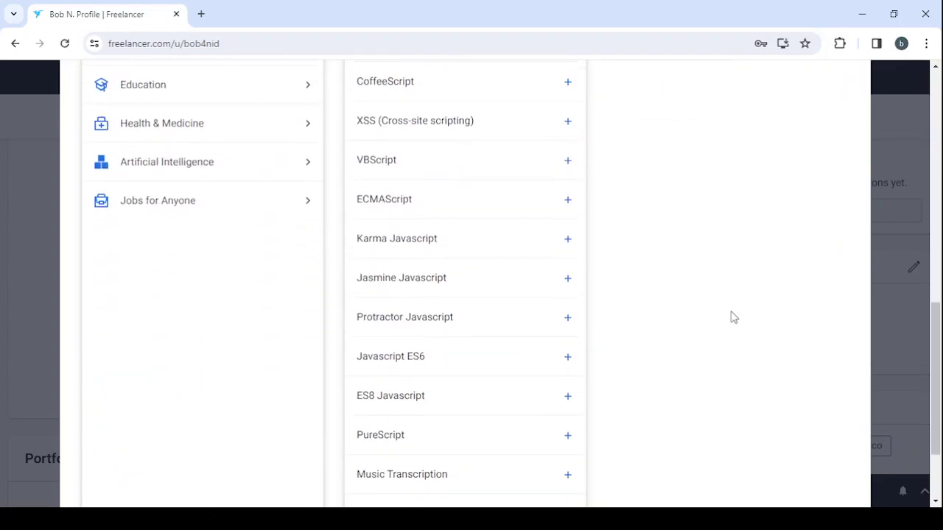
scroll(733, 317, "down", 2)
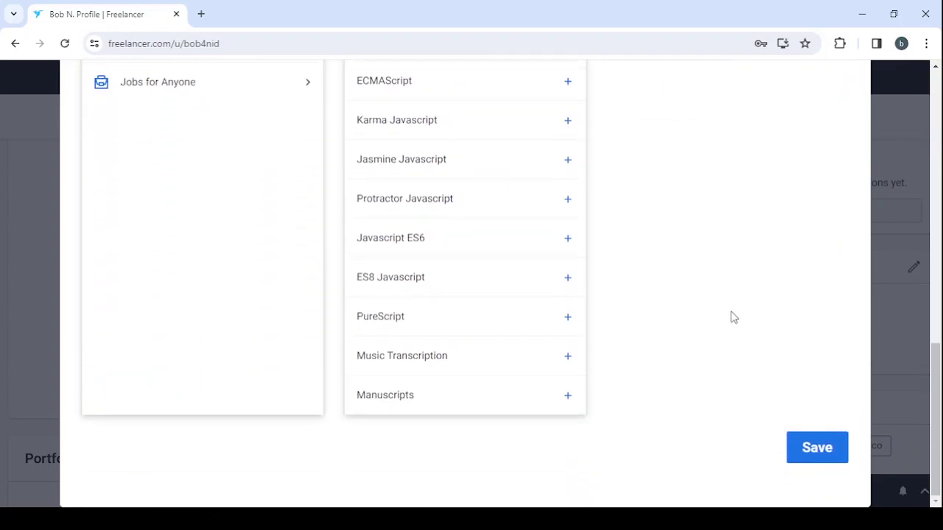
left_click(817, 448)
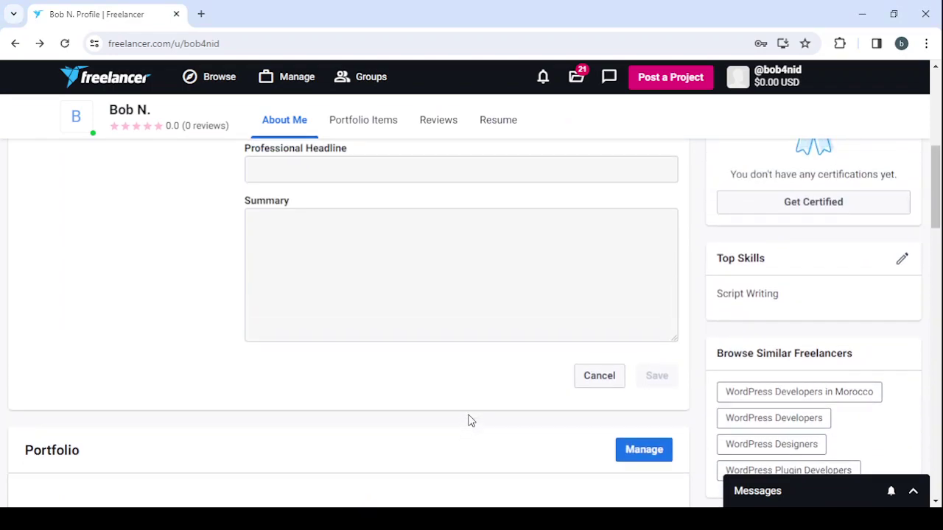
Step: Leave the profile and open the Projects search to browse project opportunities
scroll(469, 420, "up", 2)
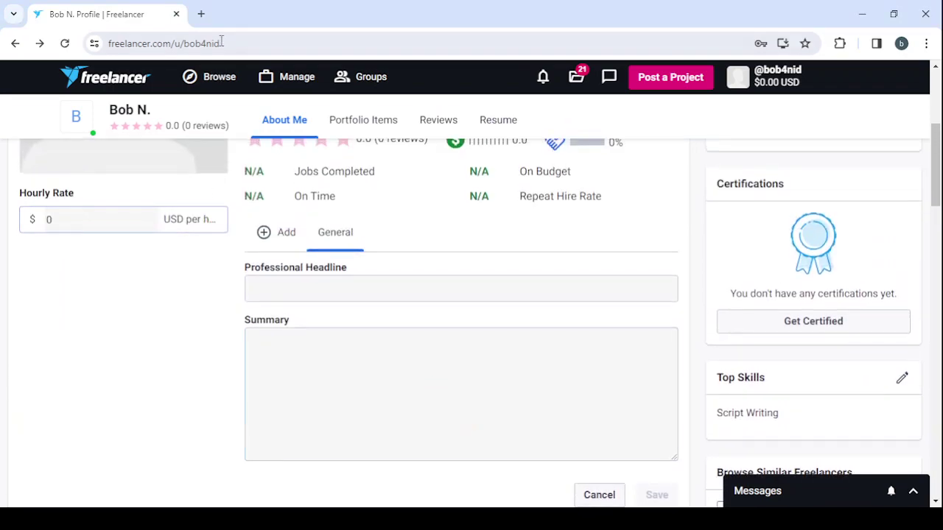
left_click(209, 85)
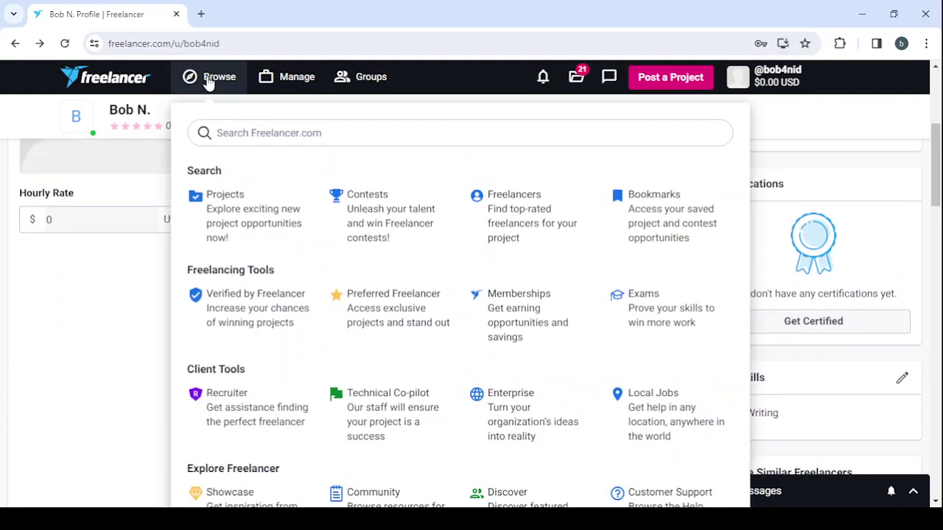
left_click(219, 209)
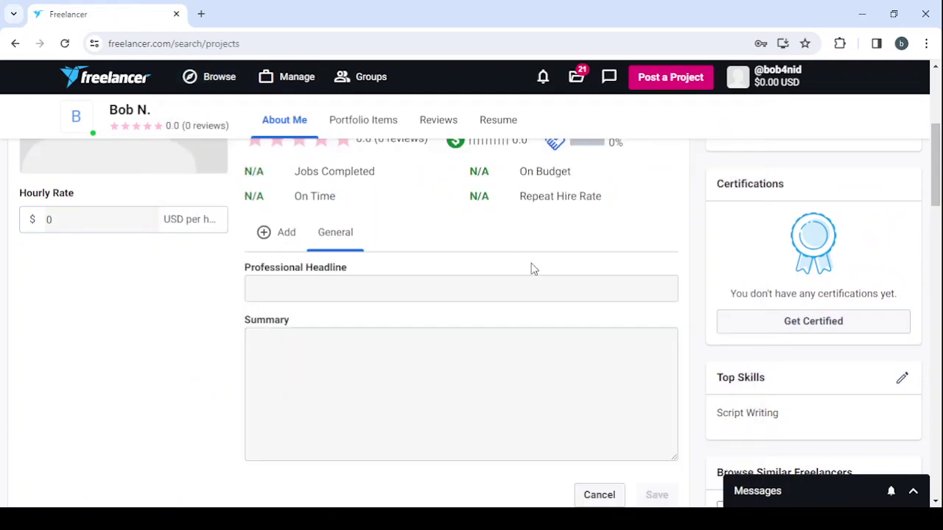